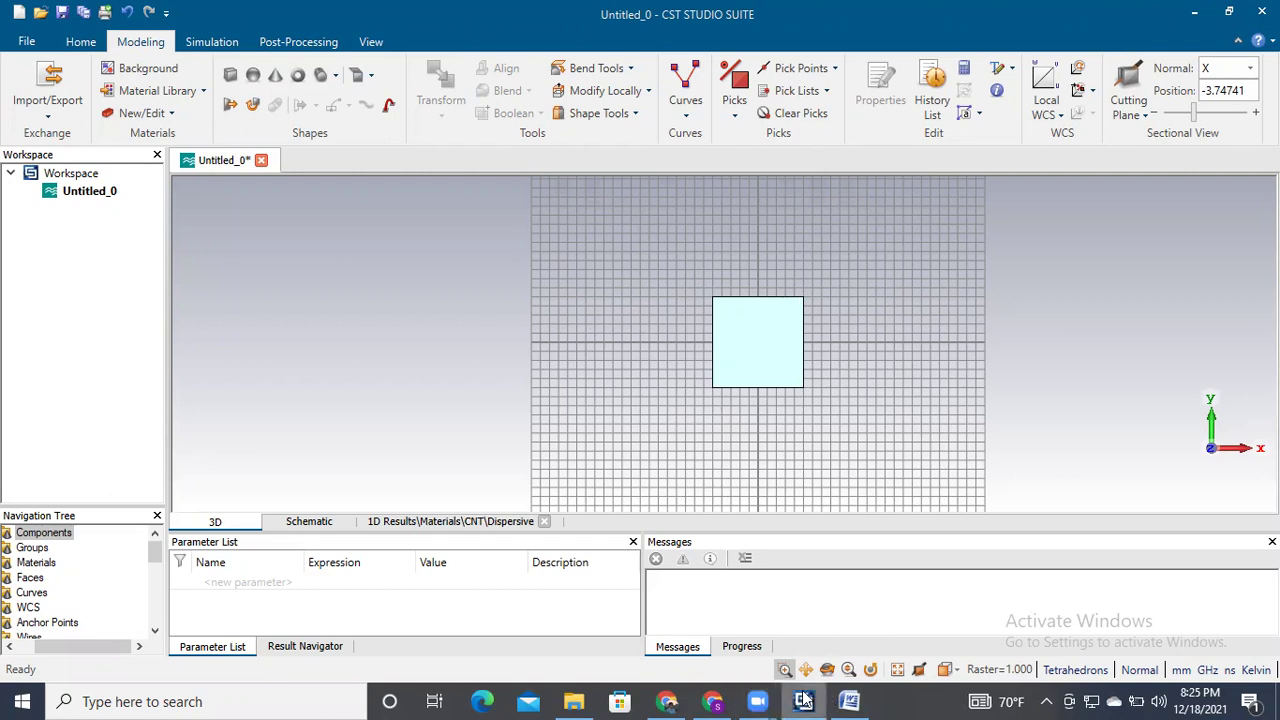
Choose New Template under File > New and Recent to open the Create Project Template dialog
left_click(28, 42)
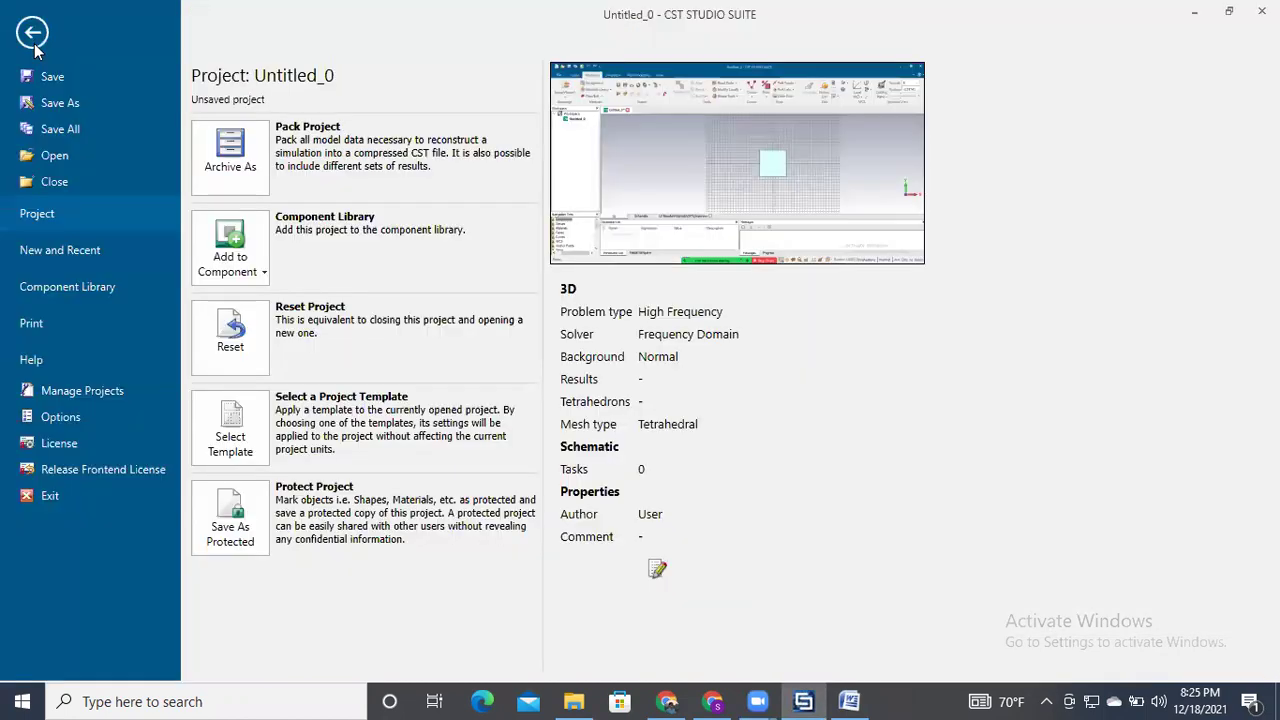
left_click(79, 251)
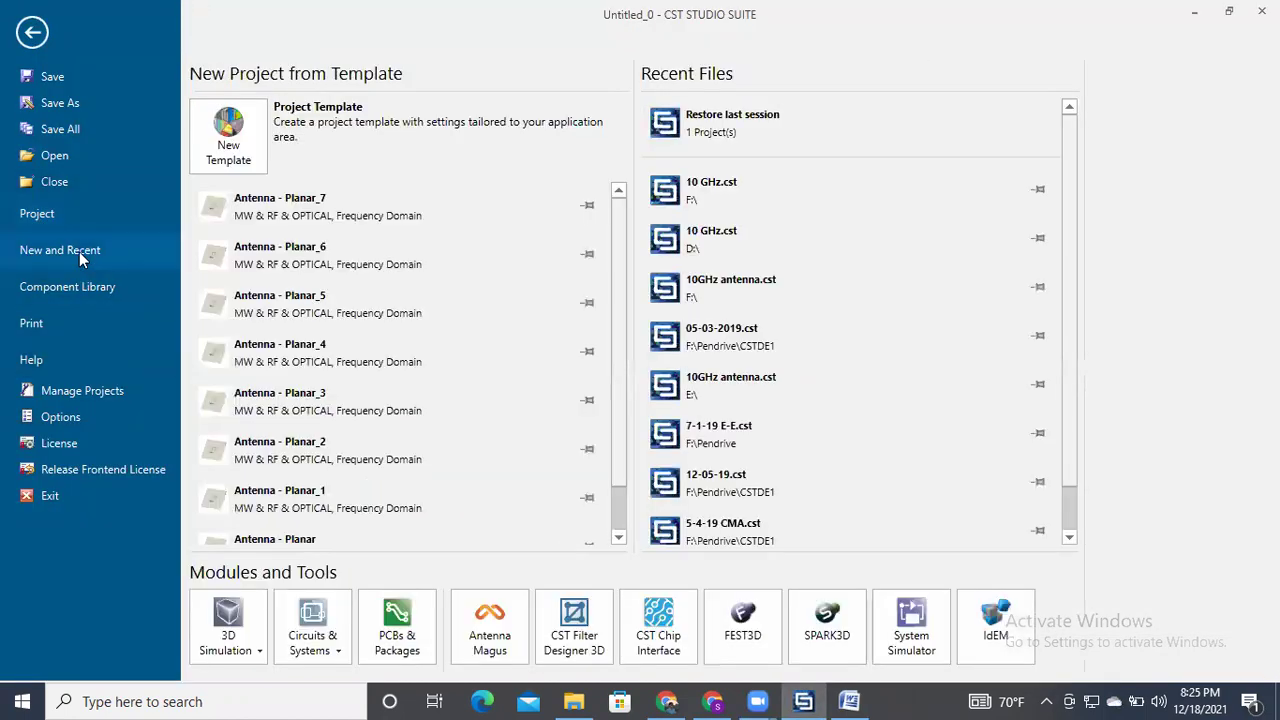
left_click(238, 135)
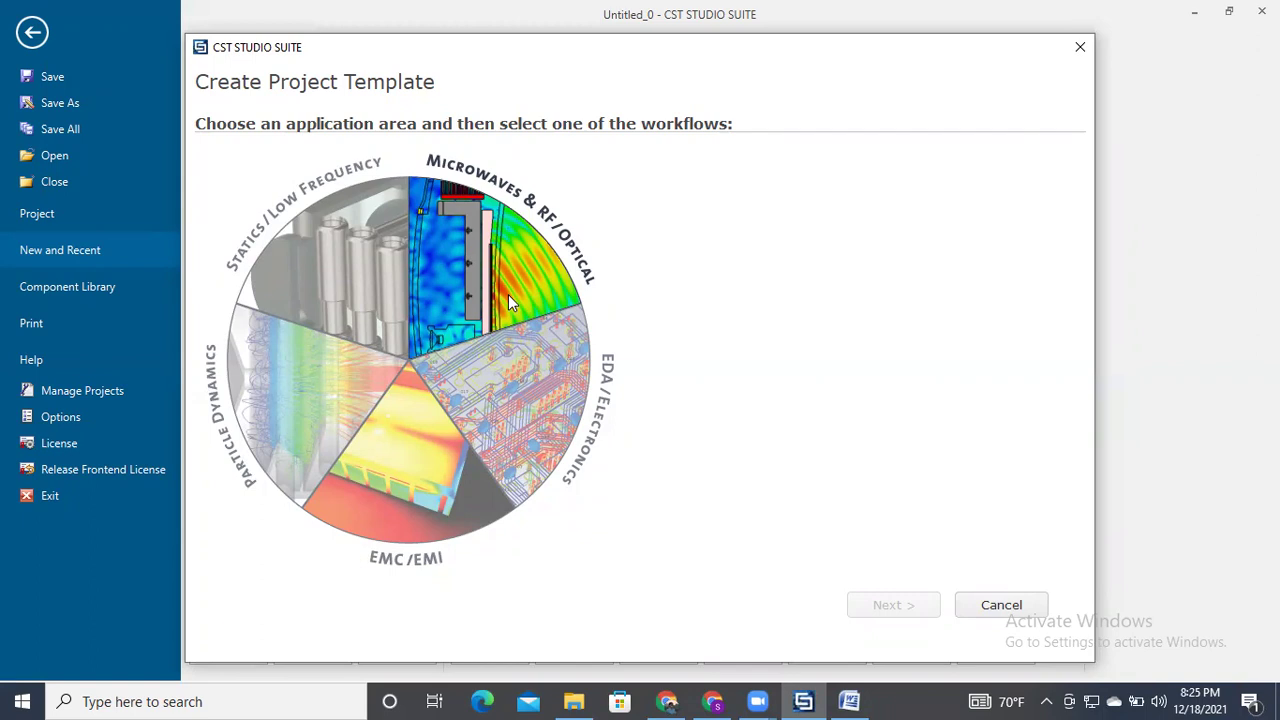
Pick Microwaves & RF/Optical, Antennas, Planar (Patch, Slot, etc.) and the Frequency Domain solver
left_click(508, 296)
left_click(792, 176)
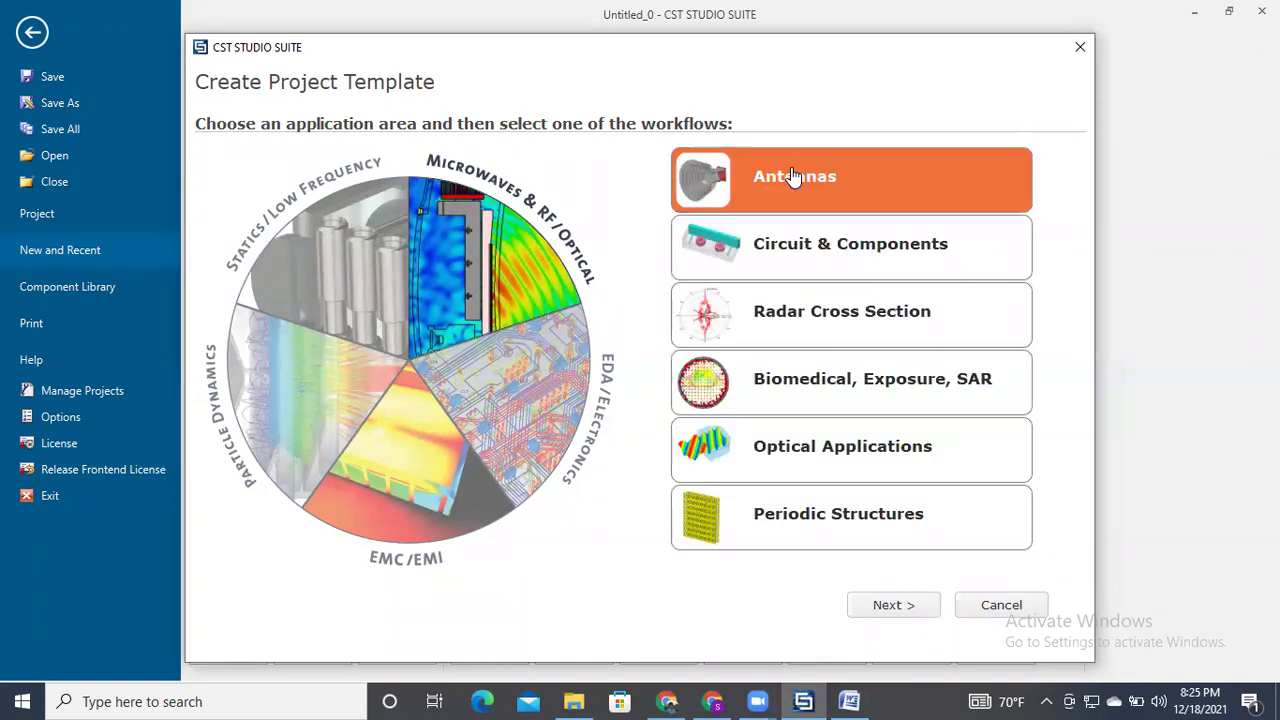
left_click(891, 605)
left_click(492, 281)
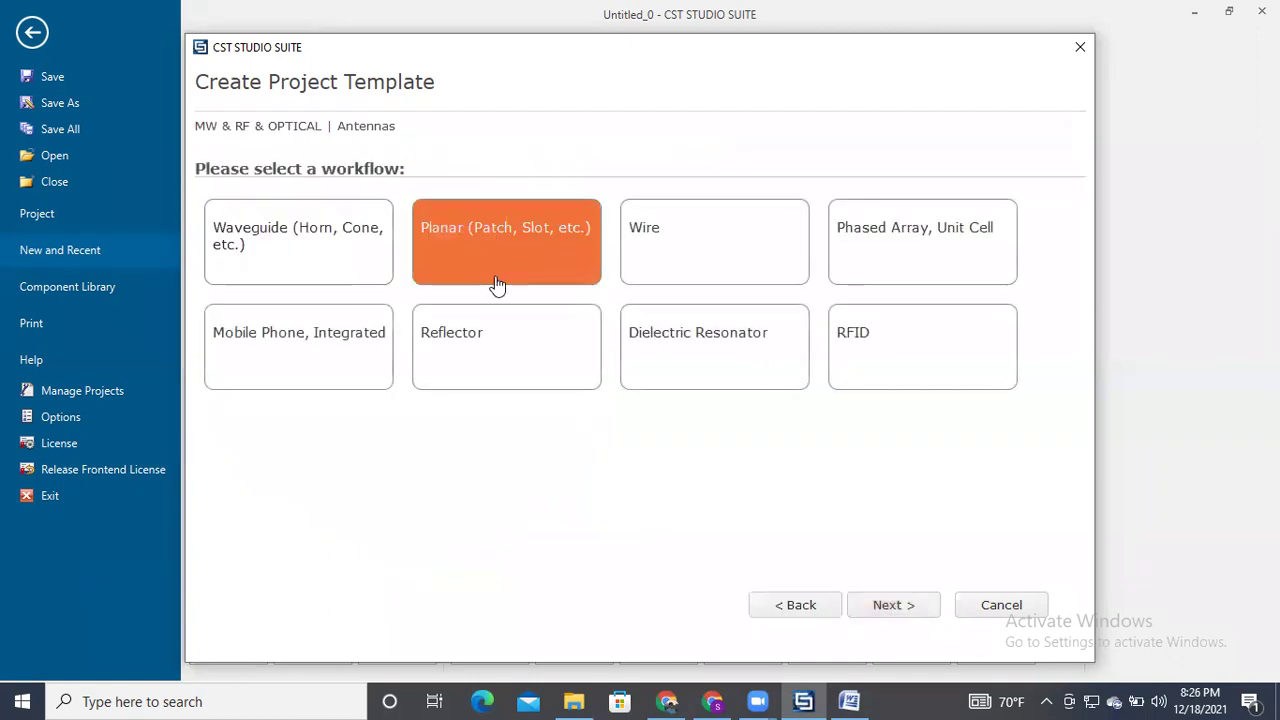
left_click(892, 608)
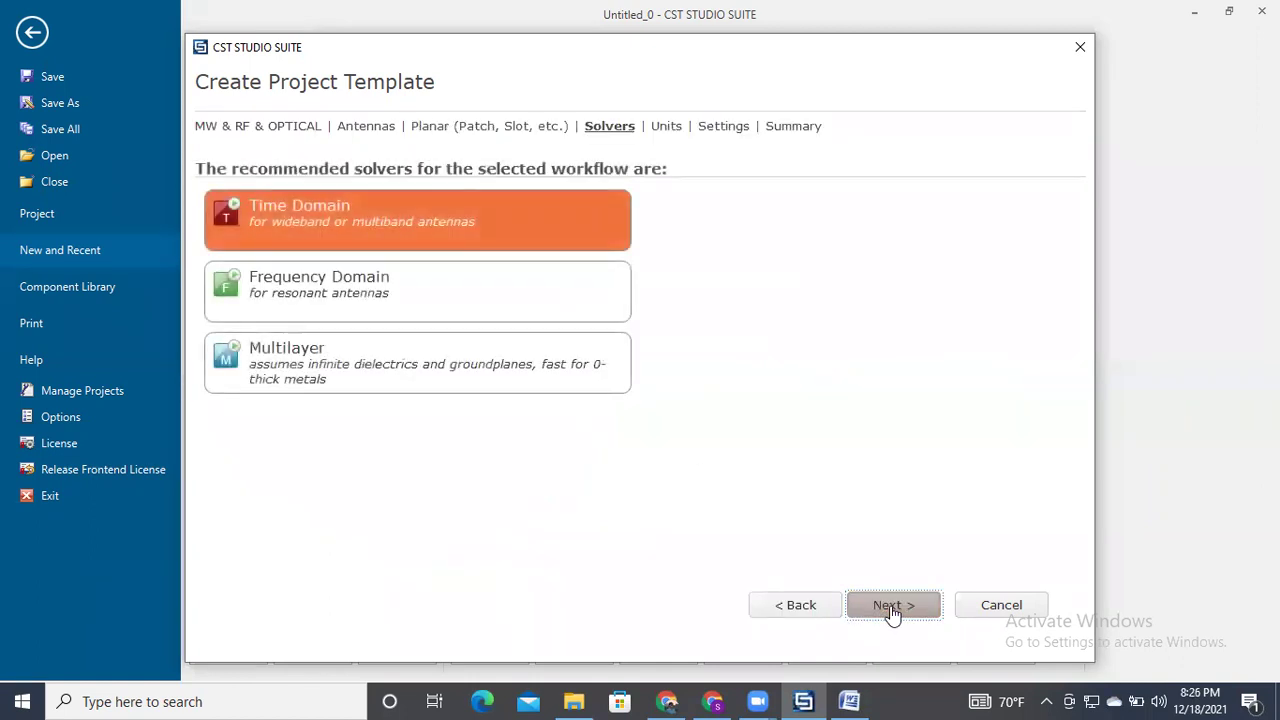
left_click(457, 312)
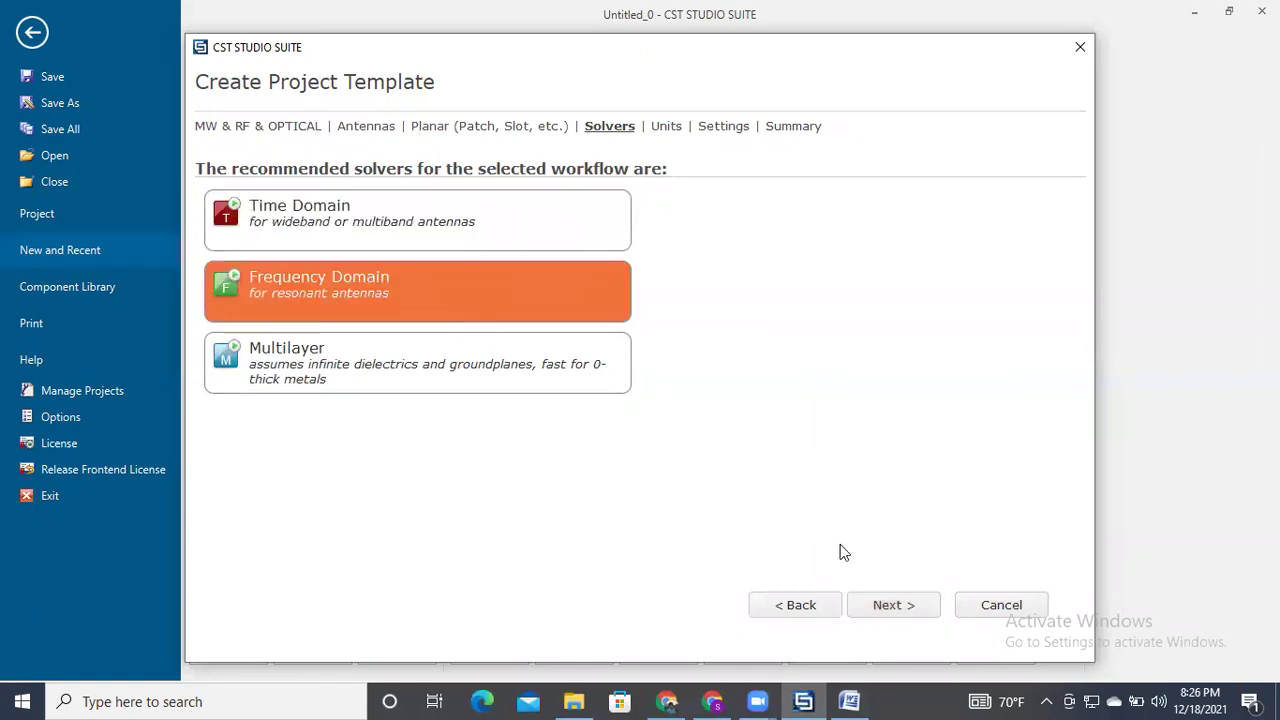
left_click(889, 606)
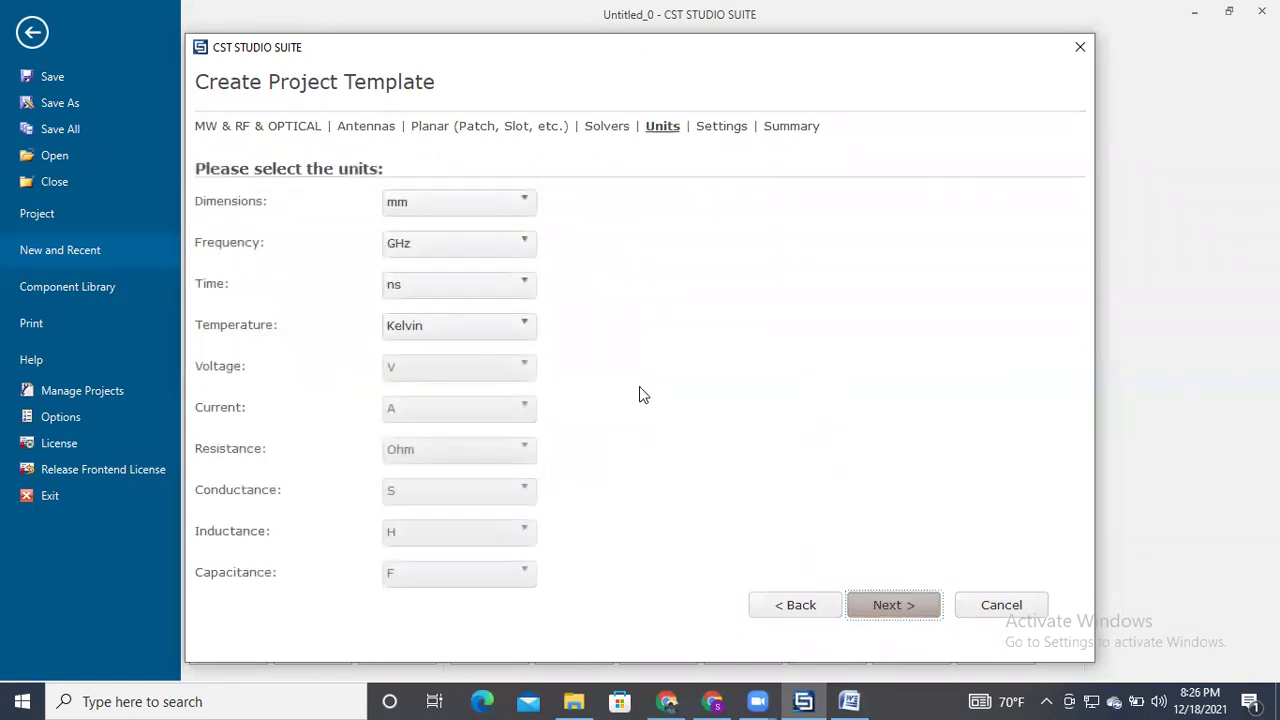
Keep default units, set 8–12 GHz, and enable E-field, H-field, farfield, power flow and power loss monitors
left_click(905, 607)
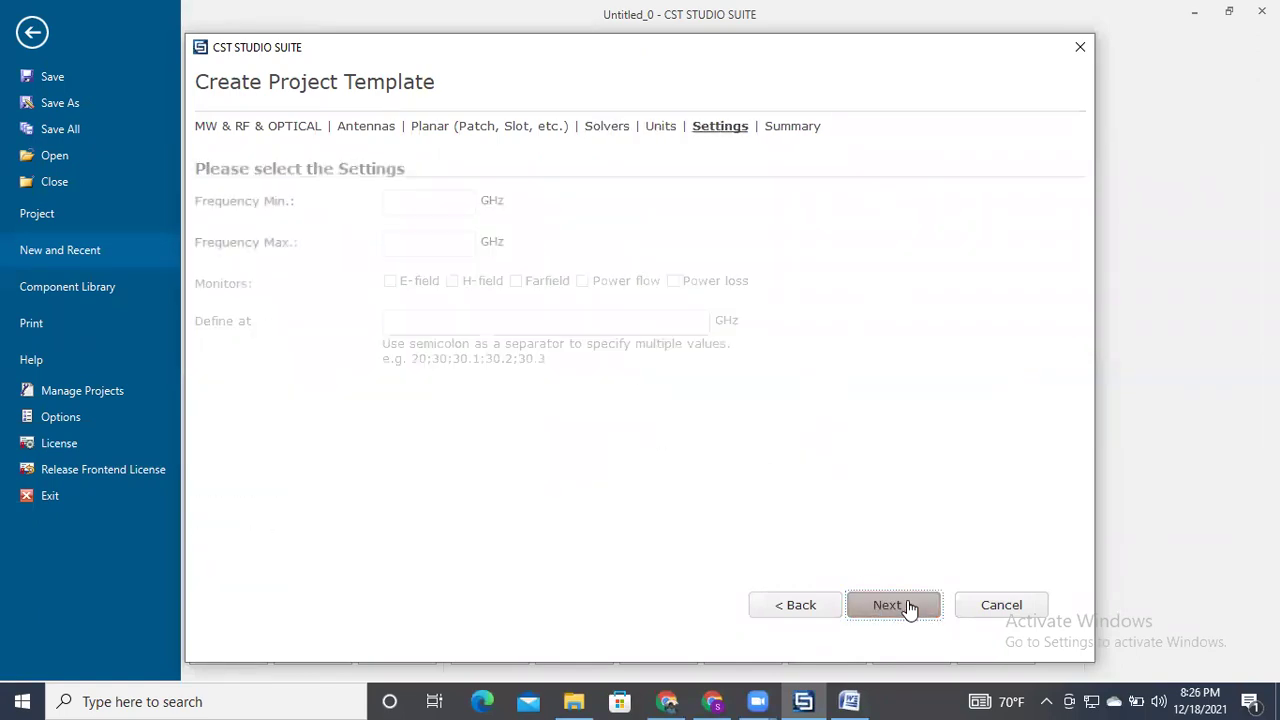
type("8")
left_click(420, 237)
type("12")
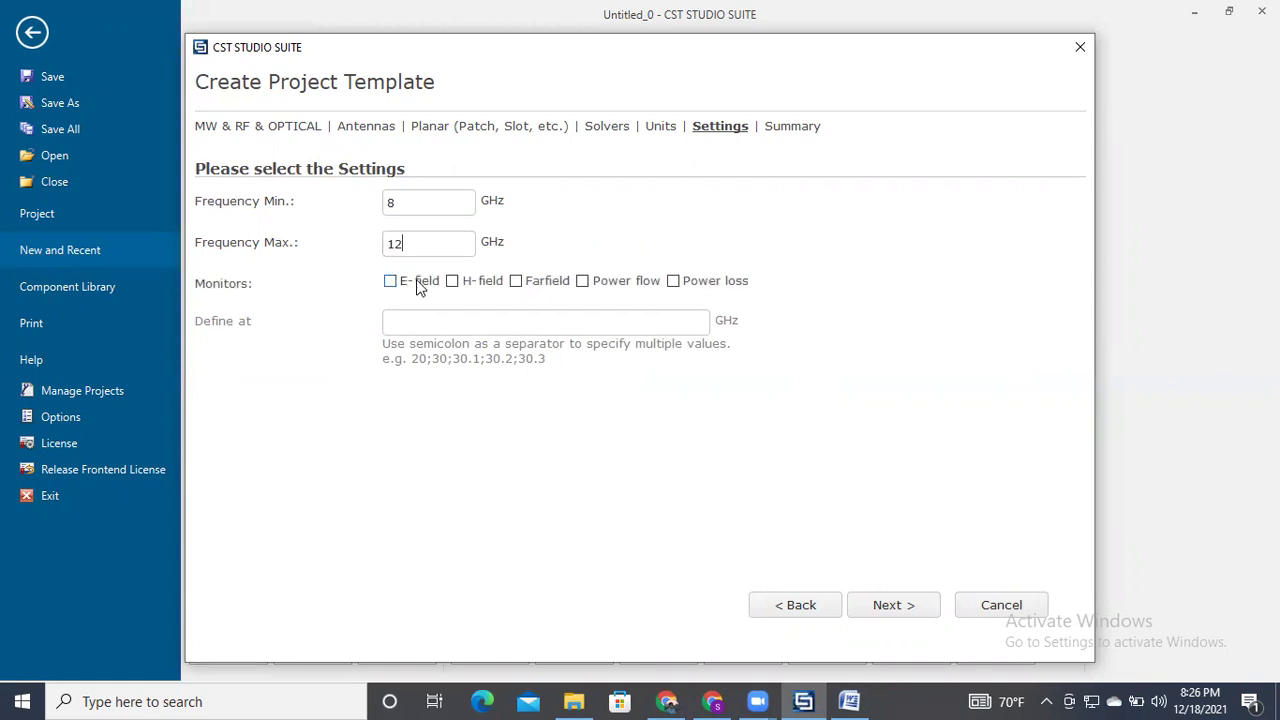
left_click(390, 282)
left_click(452, 282)
left_click(516, 282)
left_click(582, 282)
left_click(673, 282)
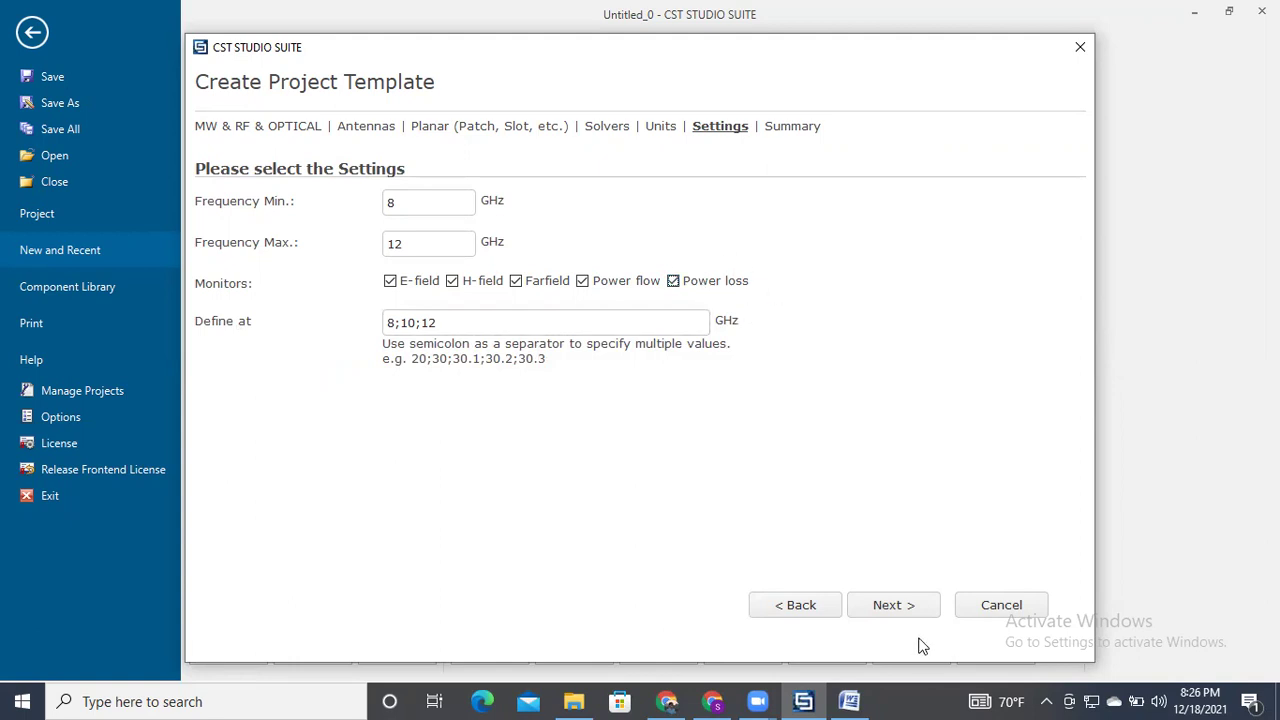
left_click(903, 611)
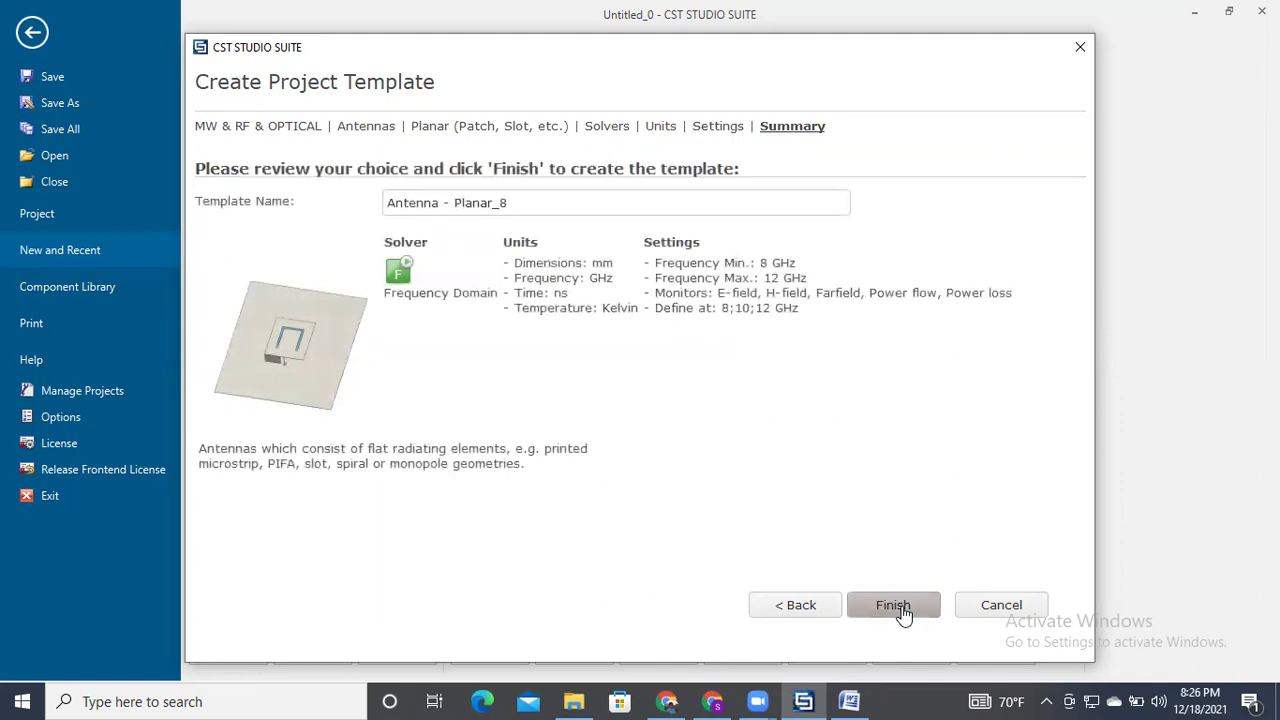
Finish the template to create Untitled_1 and open the Brick dialog for numeric entry
left_click(903, 610)
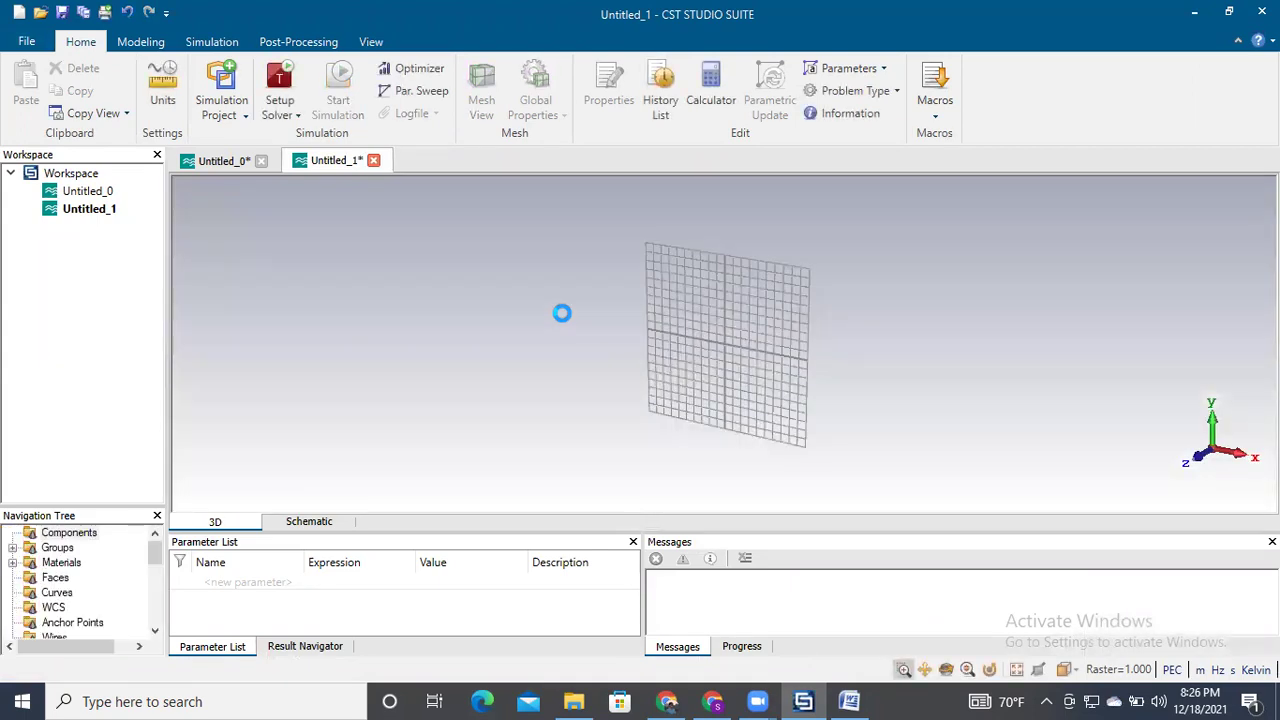
left_click(155, 45)
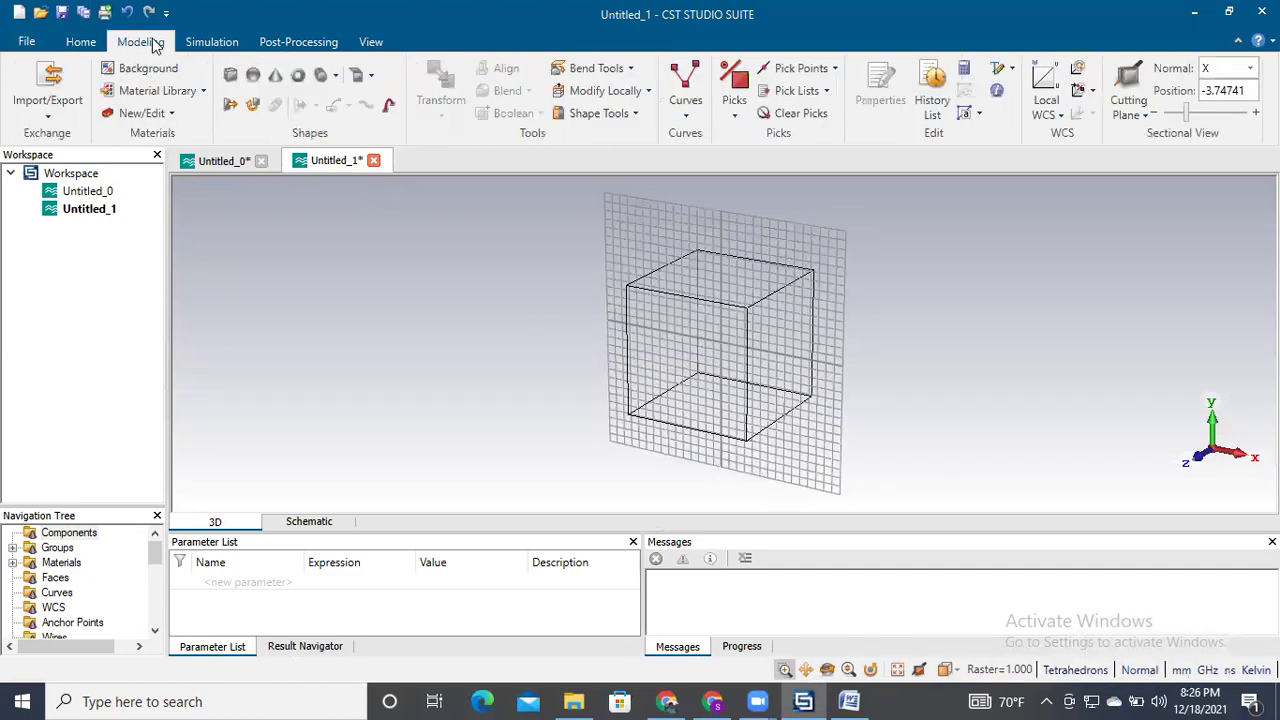
left_click(232, 78)
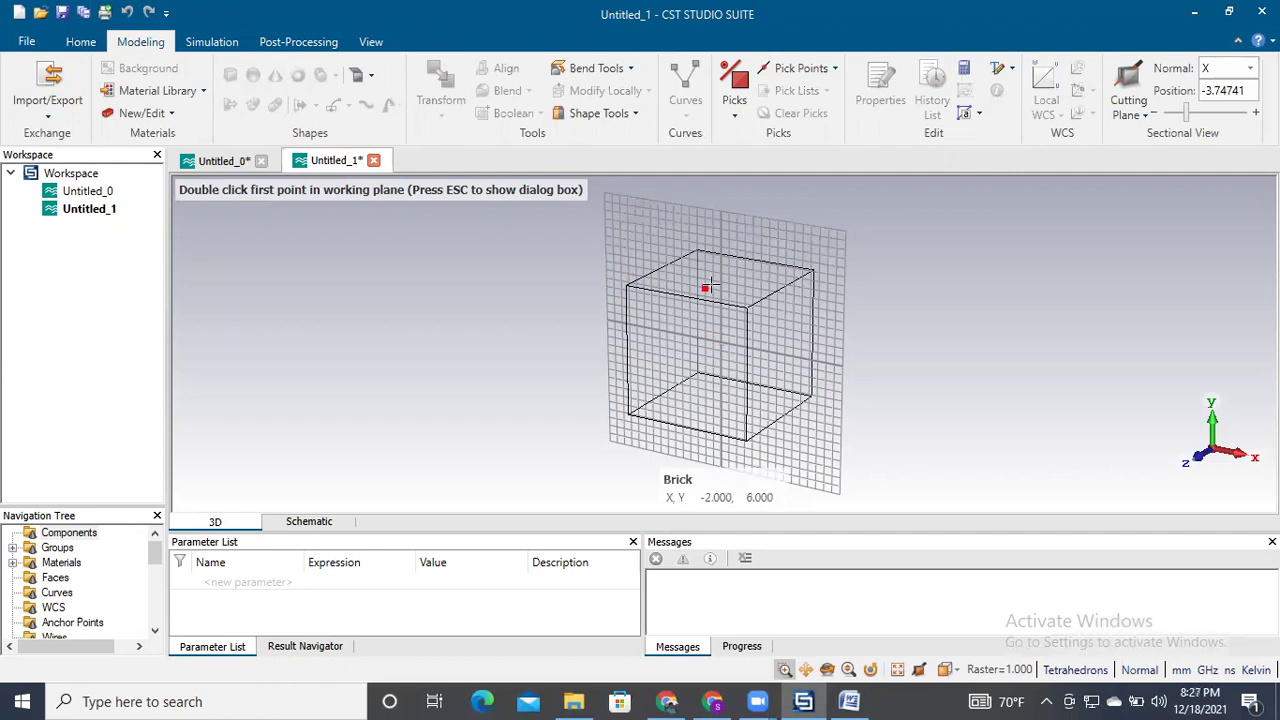
key("Escape")
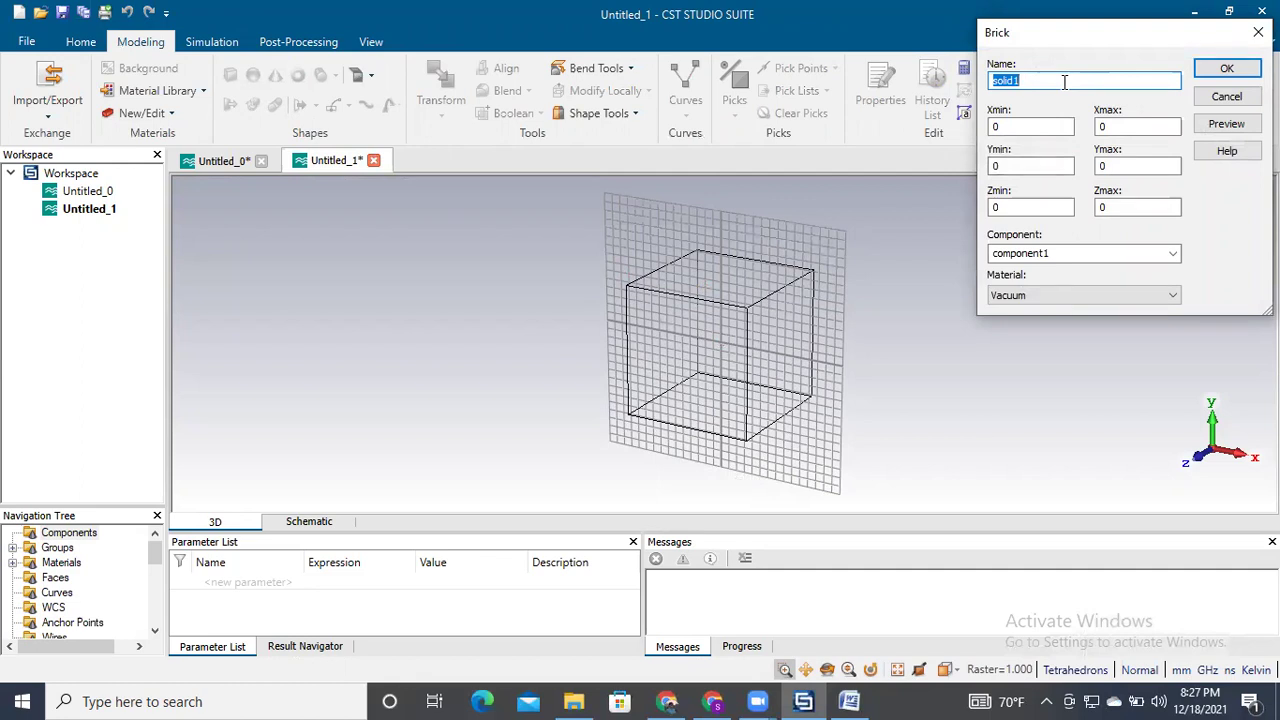
Bring New Materials.docx, listing material ABC's properties, to the front in Word
left_click(855, 700)
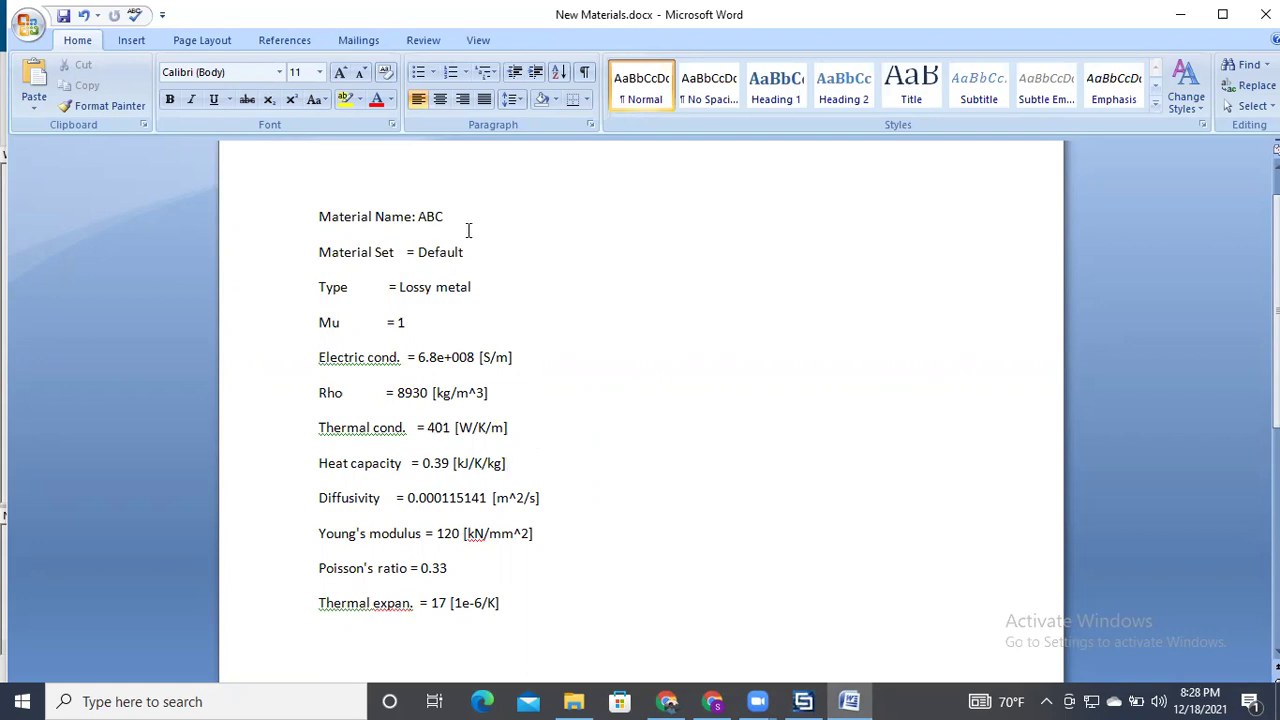
Back in CST, name the brick Ground and set X from -5 to 5
left_click(803, 701)
left_click(1030, 81)
key("BackSpace")
key("BackSpace")
key("BackSpace")
key("BackSpace")
key("BackSpace")
key("BackSpace")
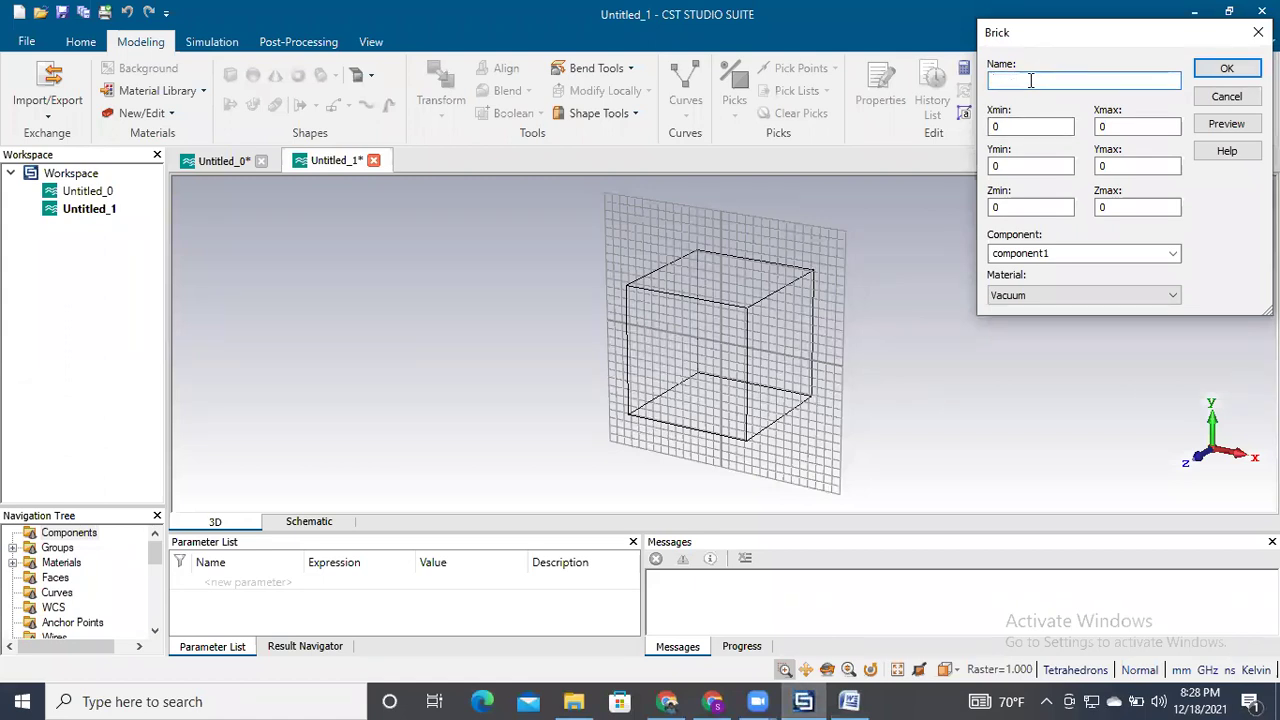
type("Ground")
left_click(1012, 125)
key("BackSpace")
type("-3")
key("BackSpace")
key("BackSpace")
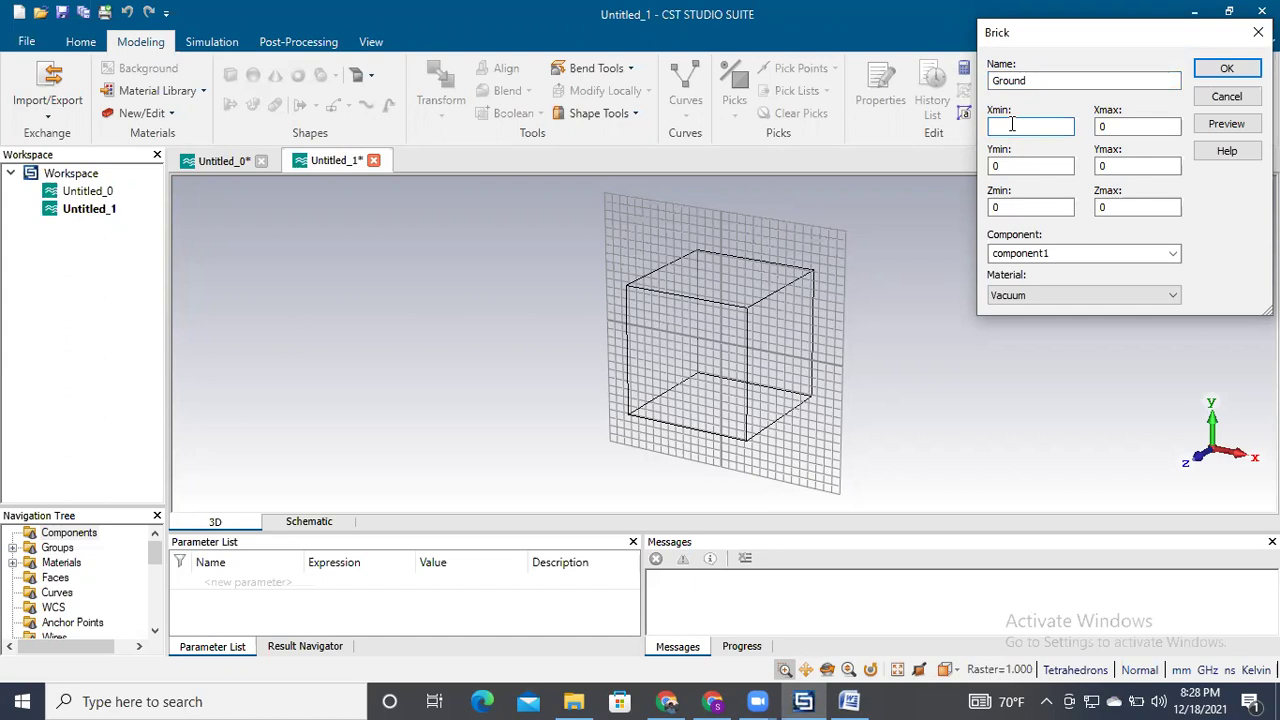
type("-5")
left_click(1113, 125)
key("BackSpace")
type("5")
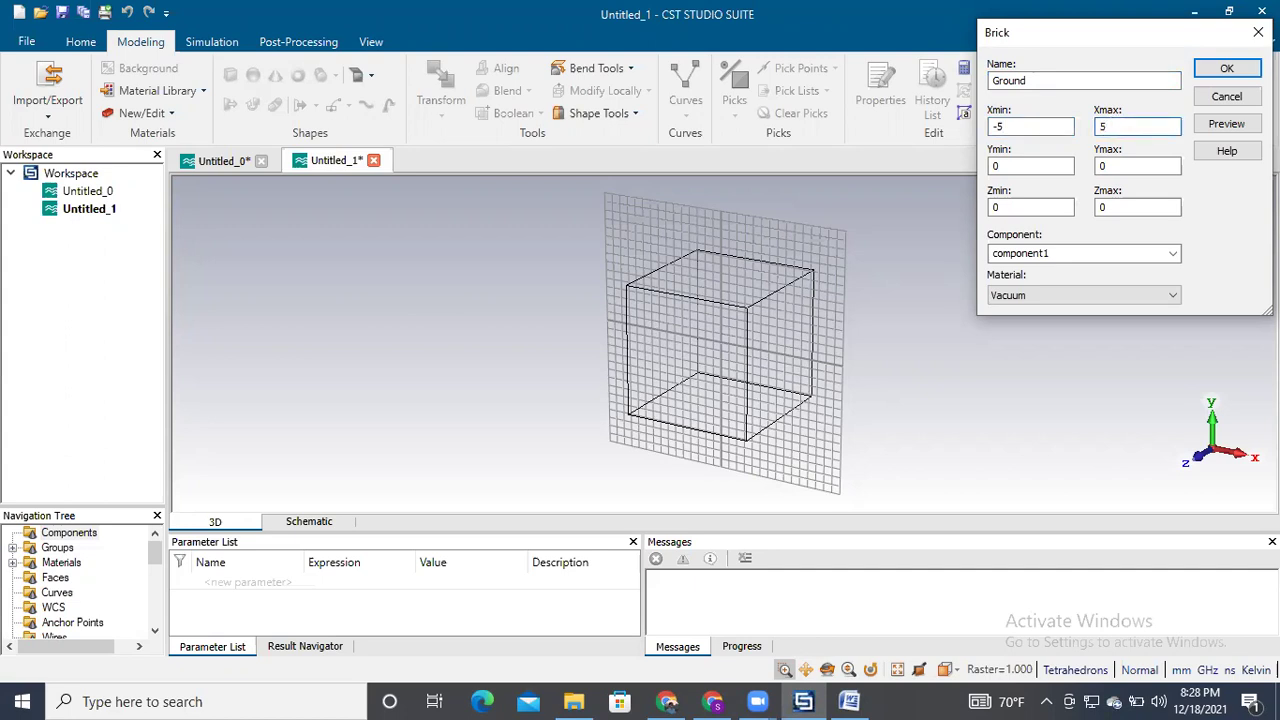
Set Y from -5 to 5 and Zmax to 0.018, then show the material choices
left_click(1006, 166)
key("BackSpace")
type("-5")
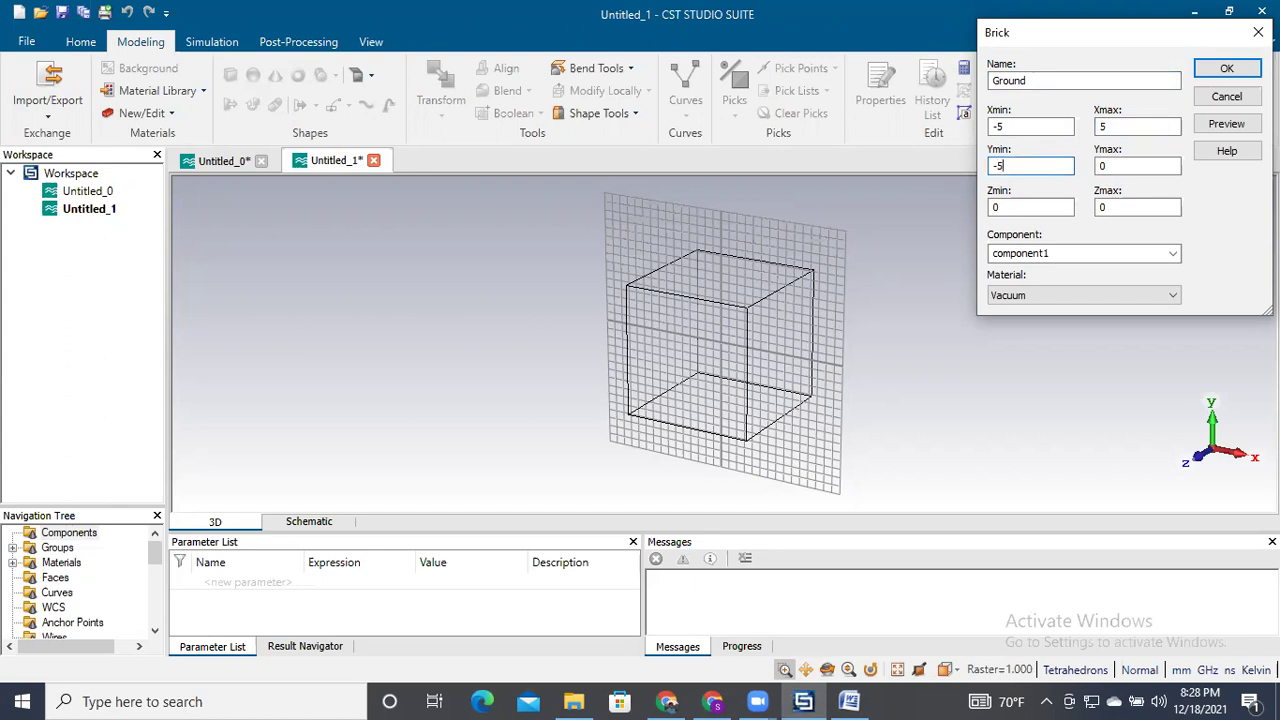
left_click(1115, 166)
key("BackSpace")
type("5")
left_click(1117, 207)
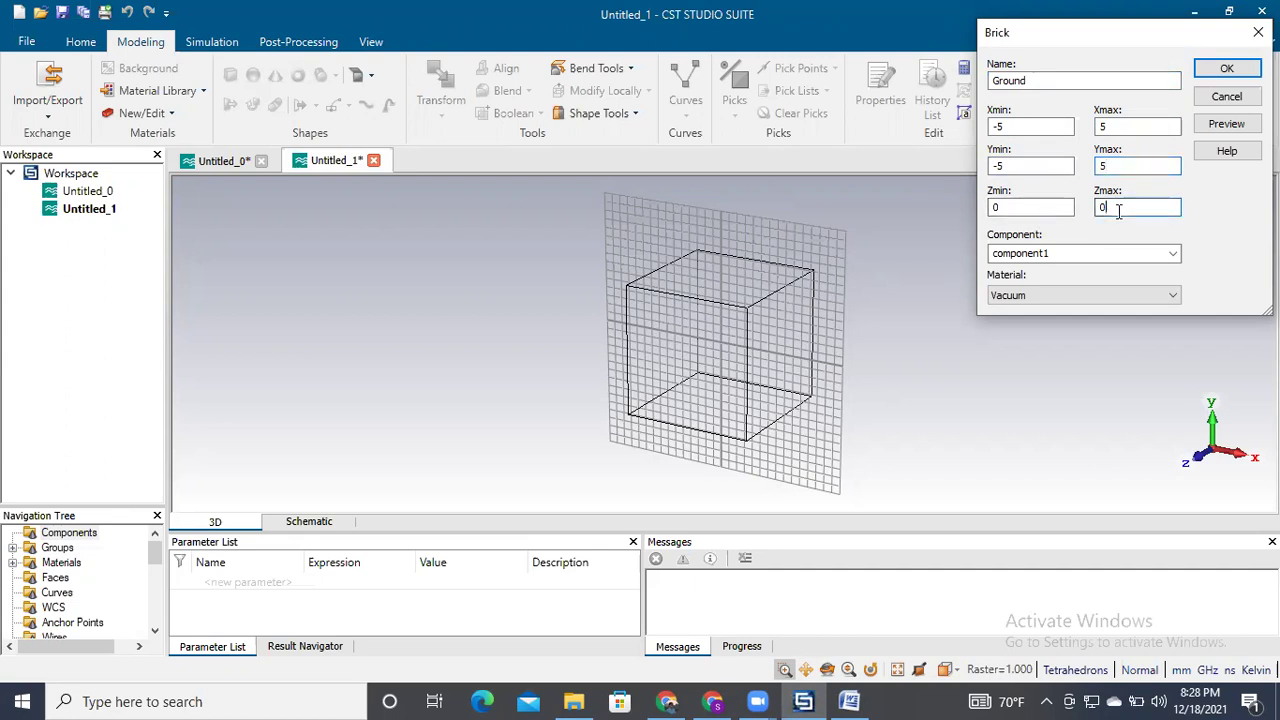
type(".018")
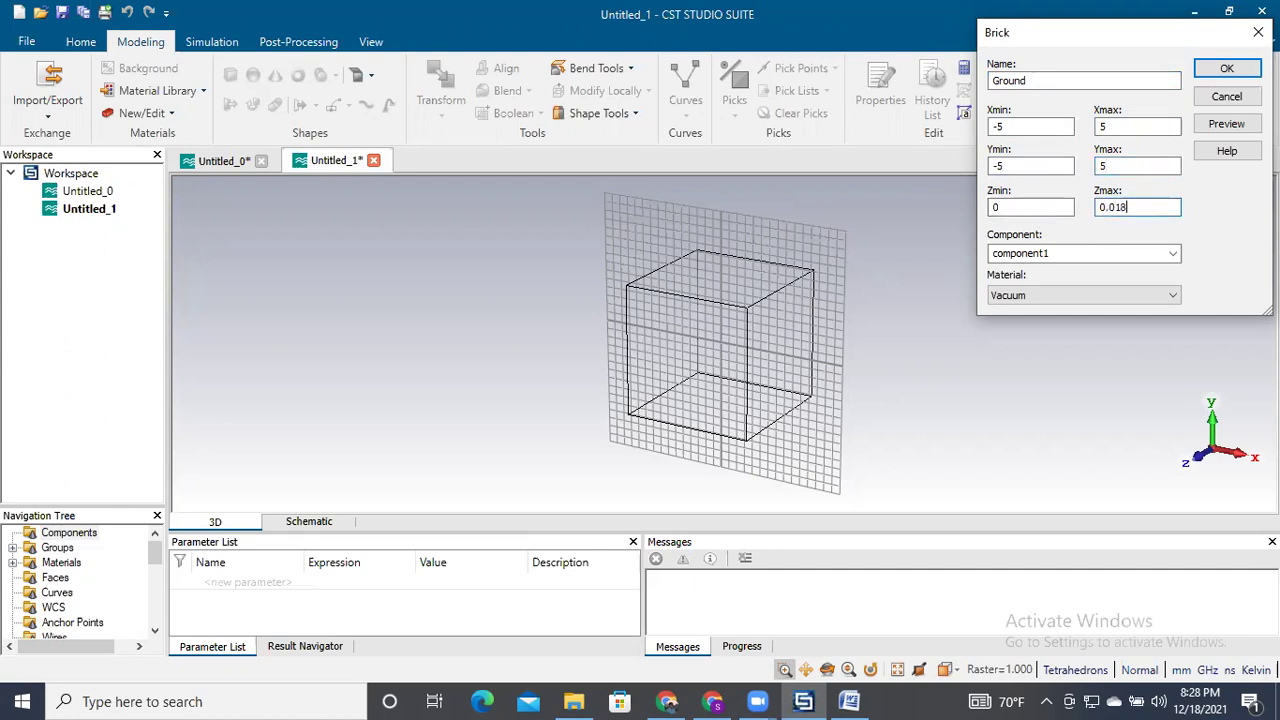
left_click(1175, 285)
left_click(1175, 285)
left_click(1175, 285)
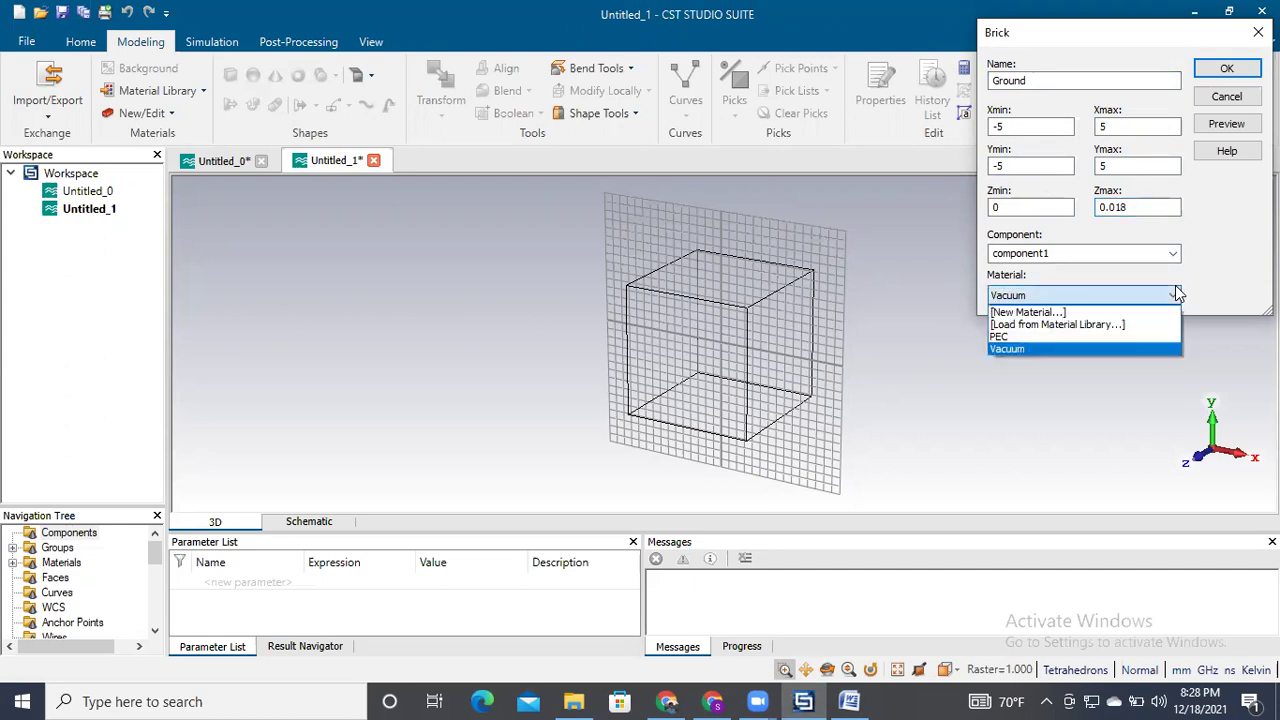
left_click(1096, 313)
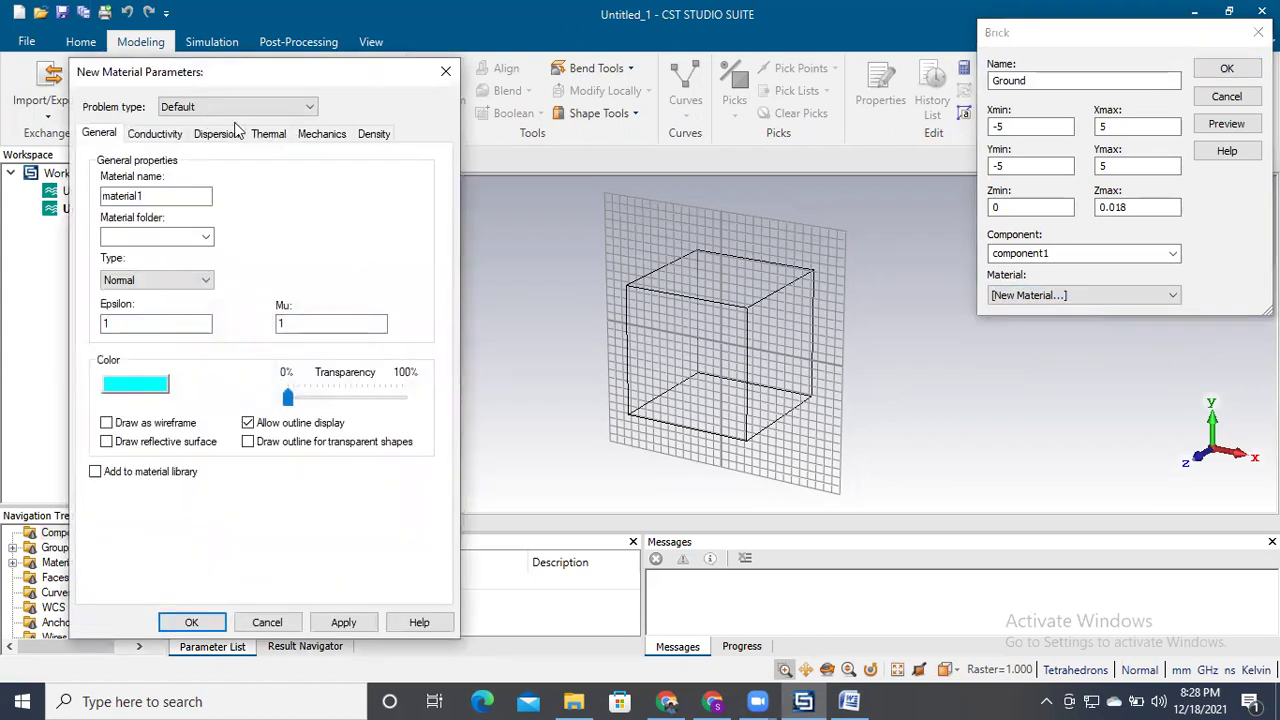
left_click(703, 641)
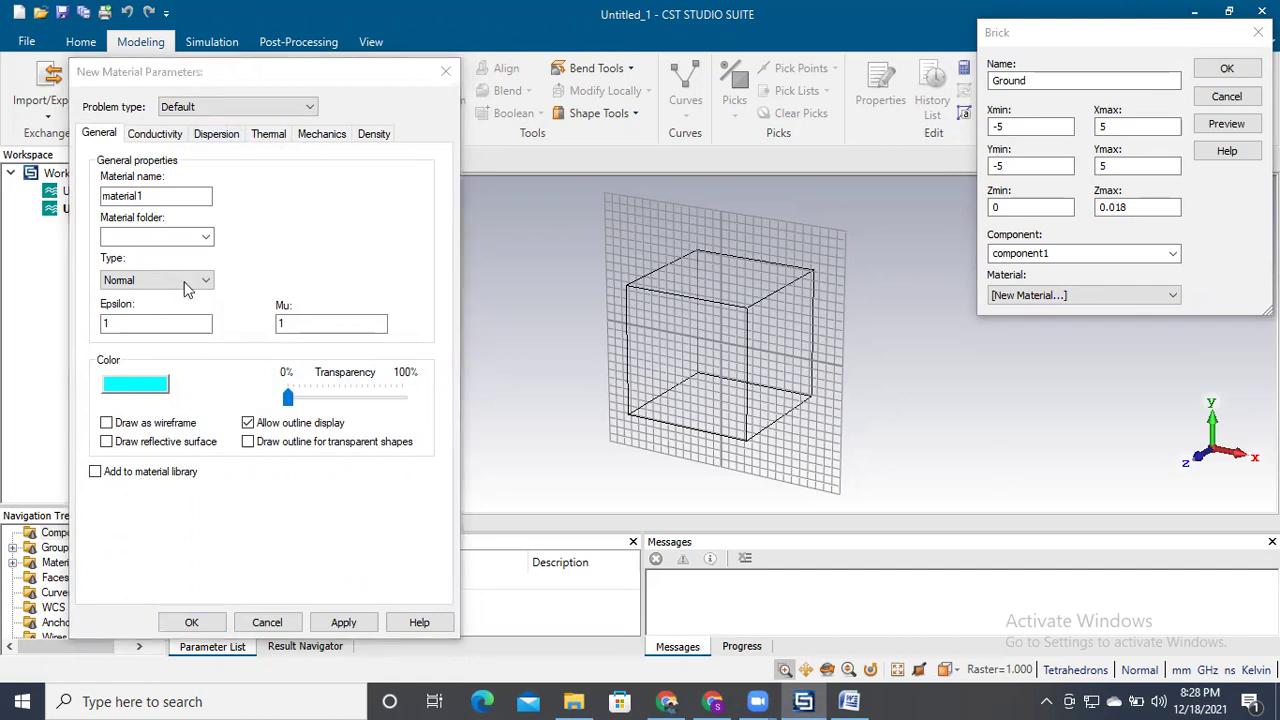
left_click(174, 196)
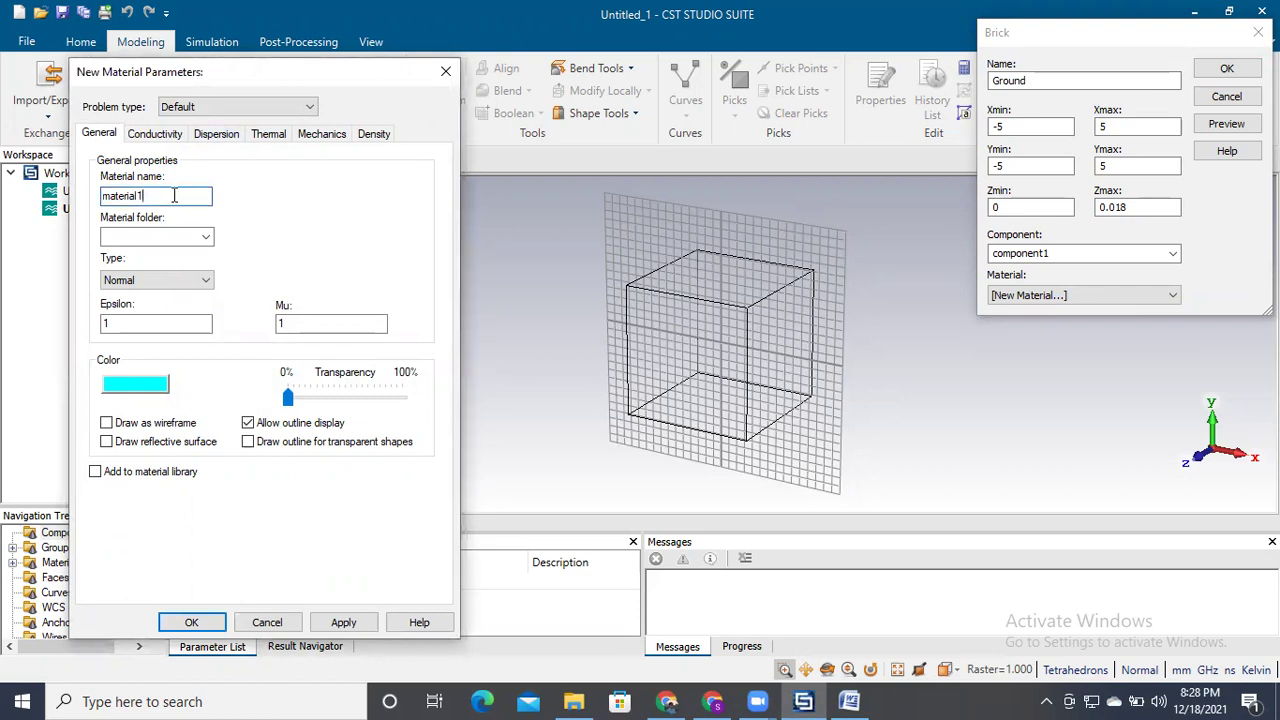
key("BackSpace")
key("BackSpace")
key("BackSpace")
key("BackSpace")
key("BackSpace")
key("BackSpace")
key("BackSpace")
key("BackSpace")
type("A")
key("Escape")
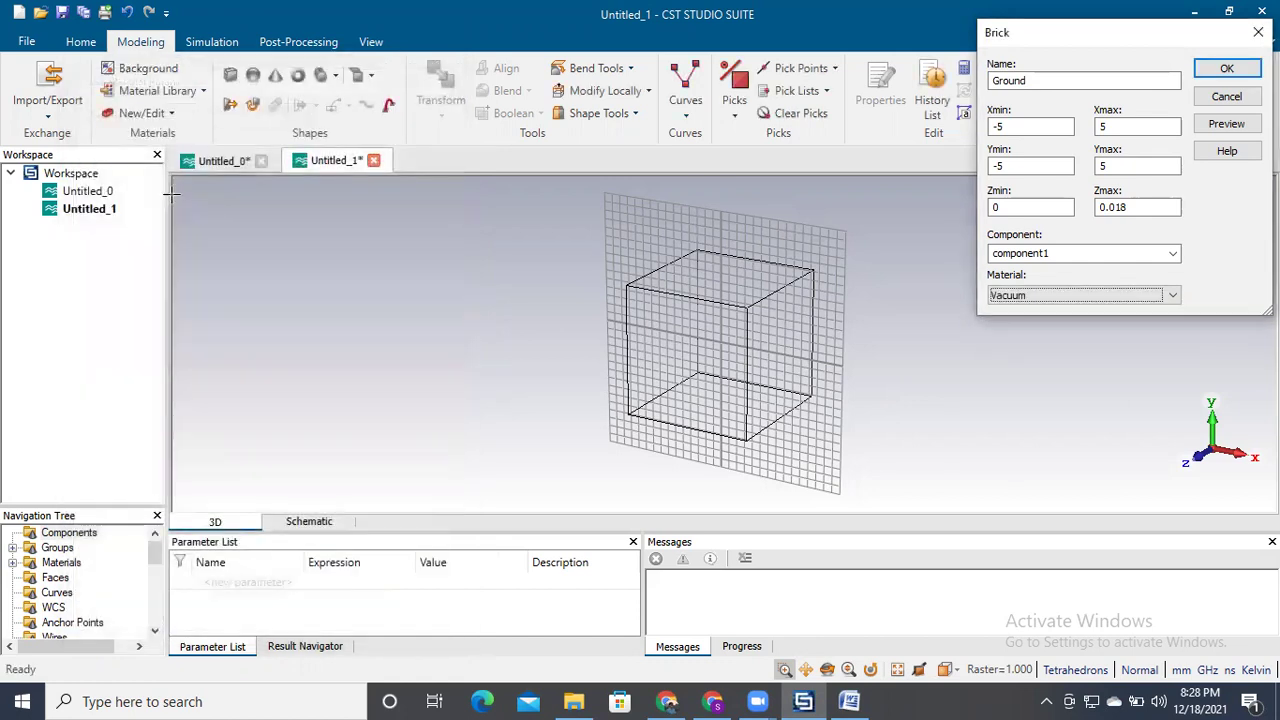
key("Escape")
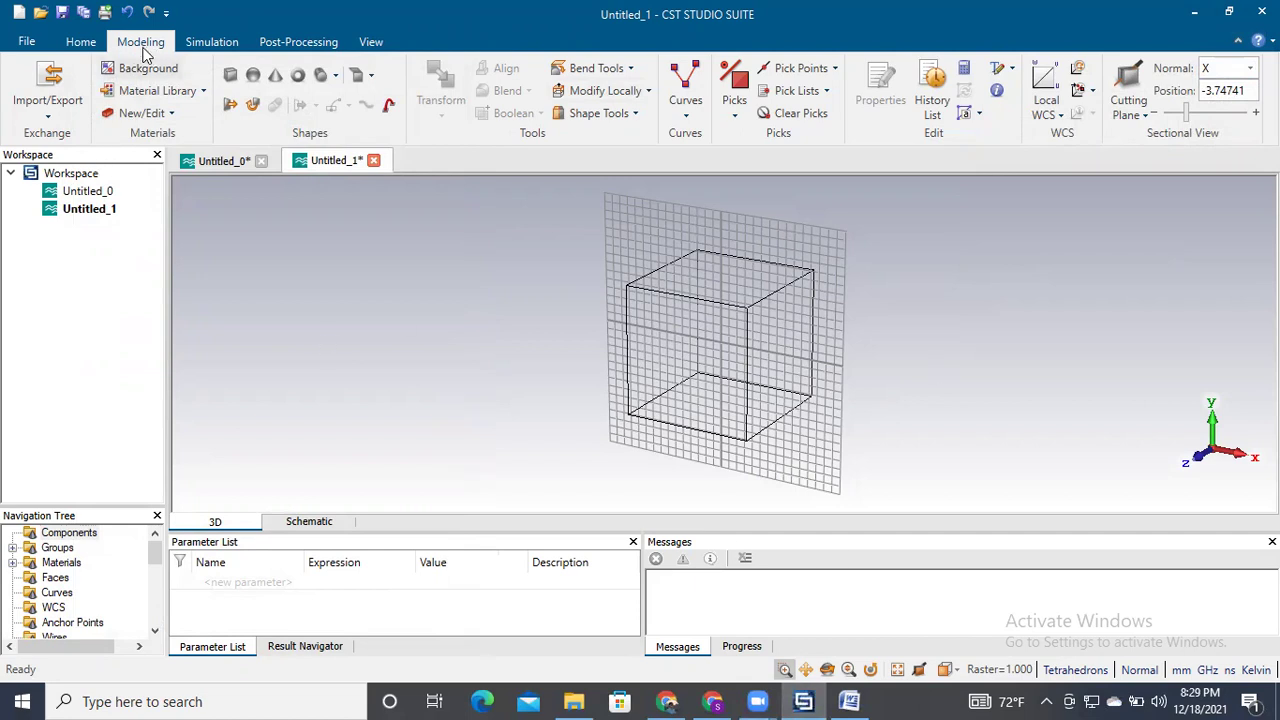
Start a brick from the Modeling tab, then cancel its dialog
left_click(88, 44)
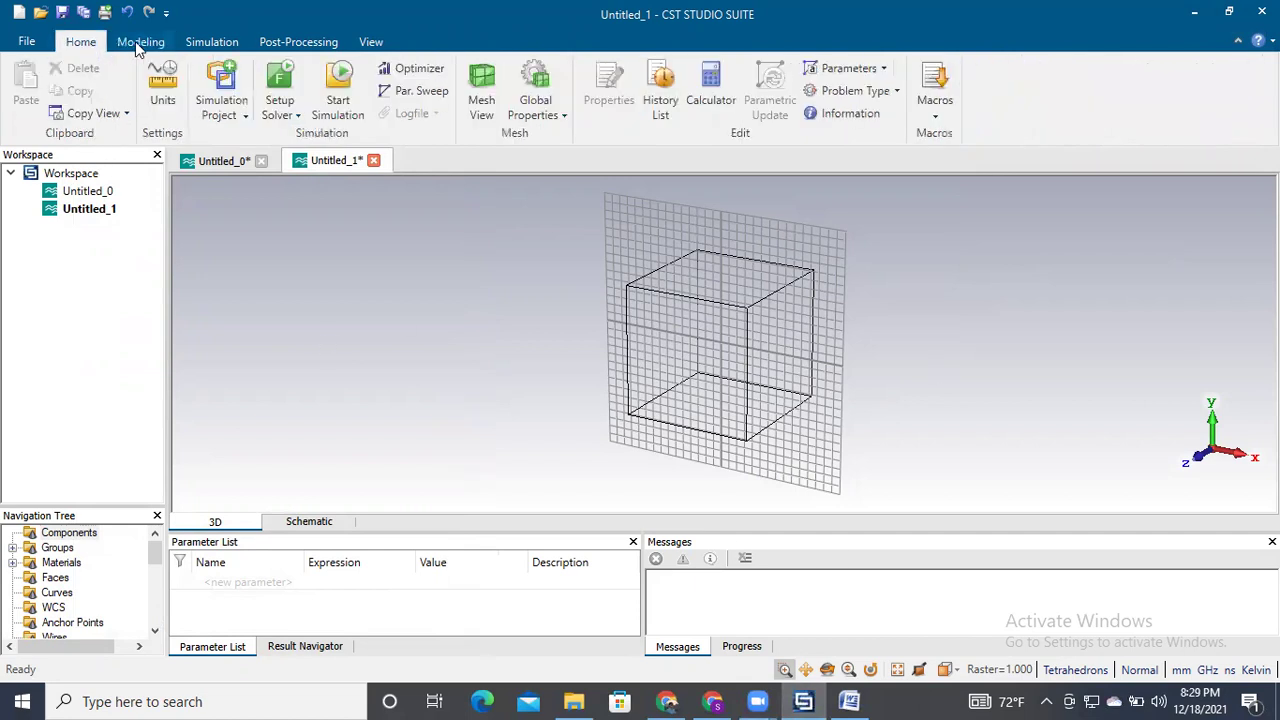
left_click(135, 41)
left_click(236, 72)
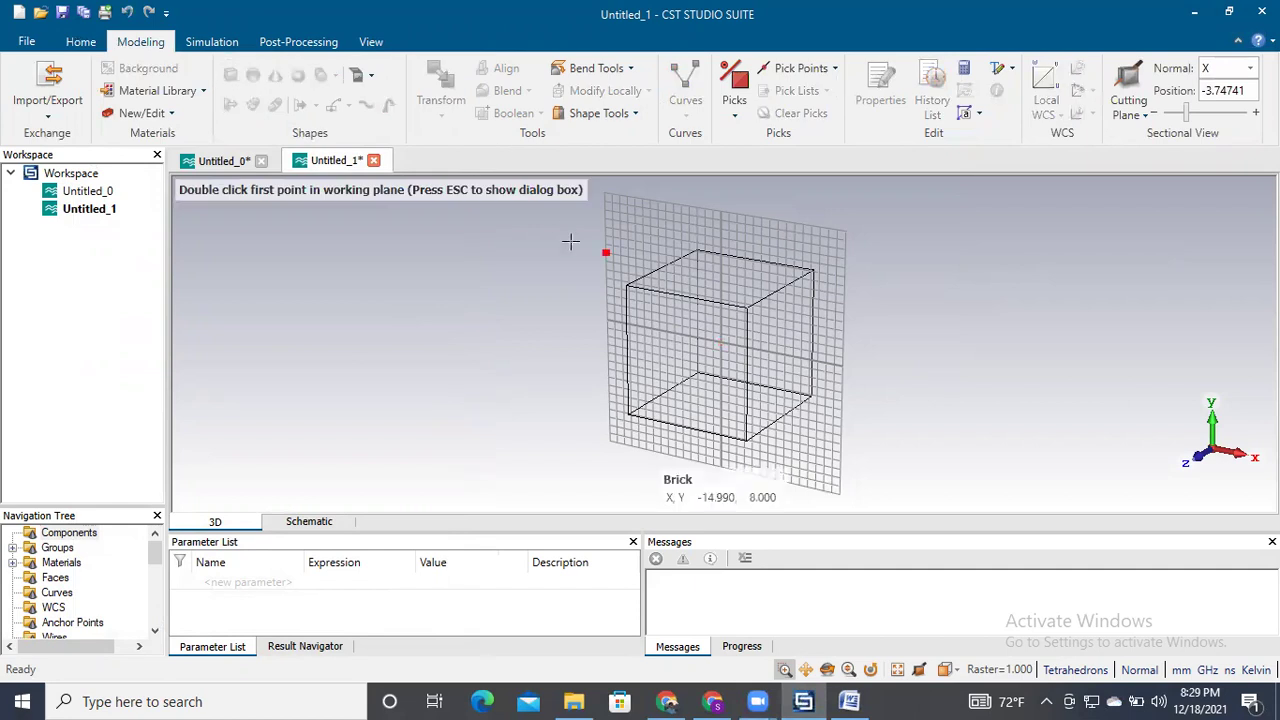
key("Escape")
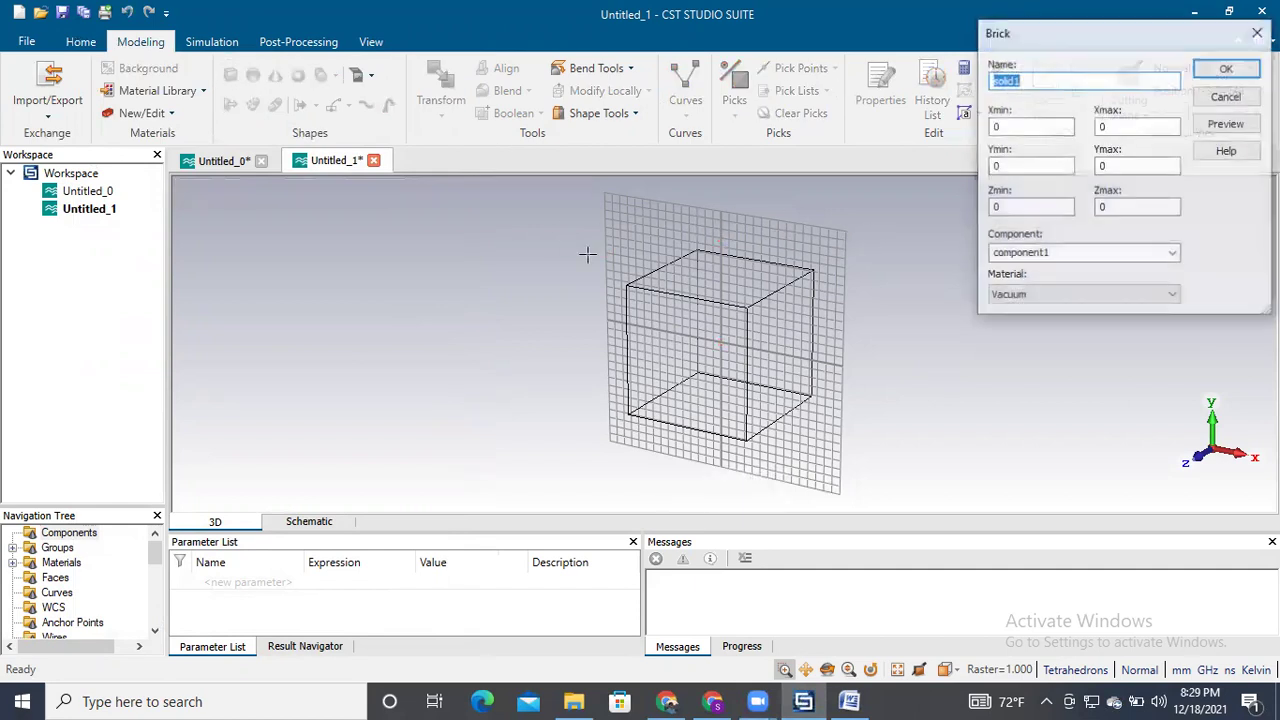
left_click(1258, 32)
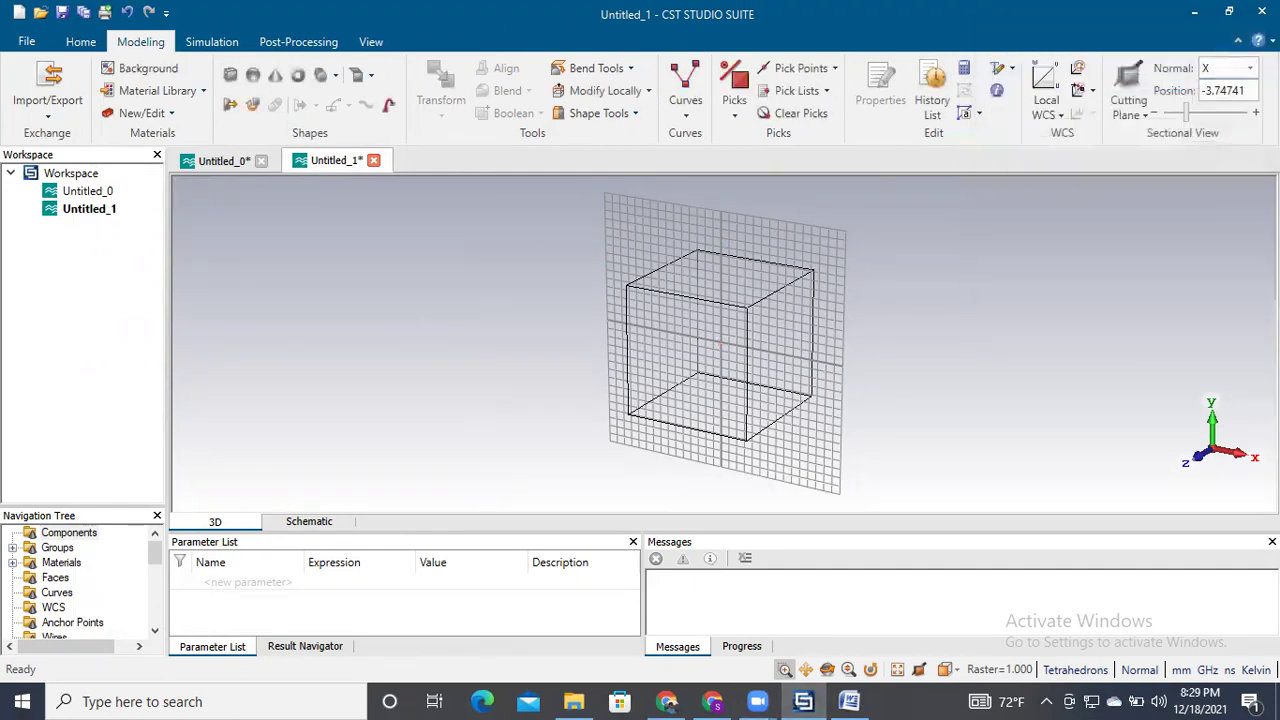
Hide the bounding box and reset the view to look at the working plane from the Front
left_click(372, 44)
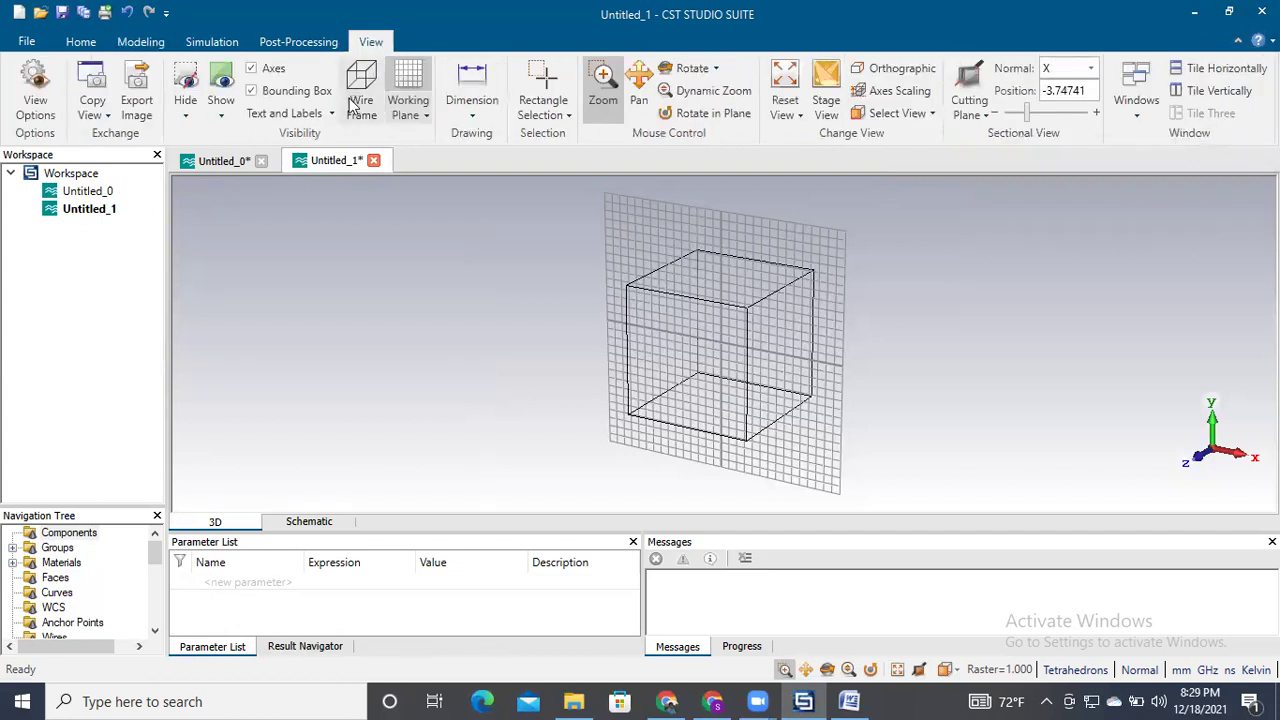
left_click(253, 90)
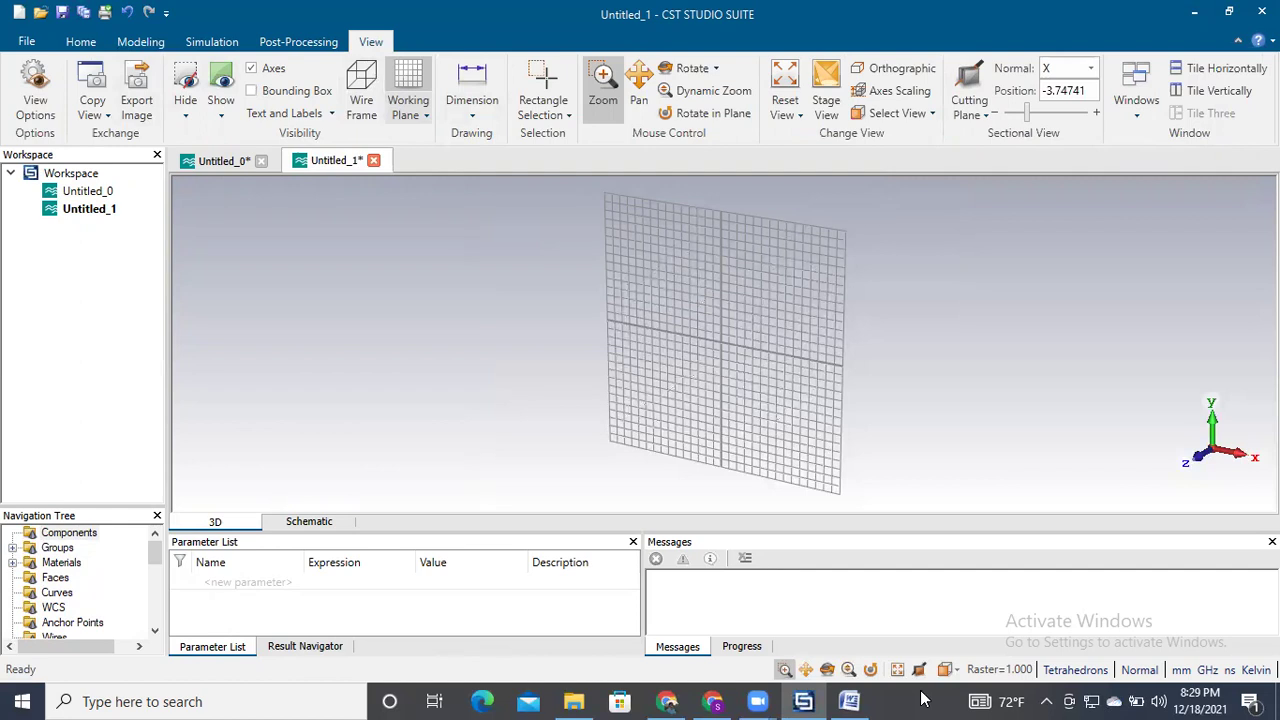
left_click(897, 669)
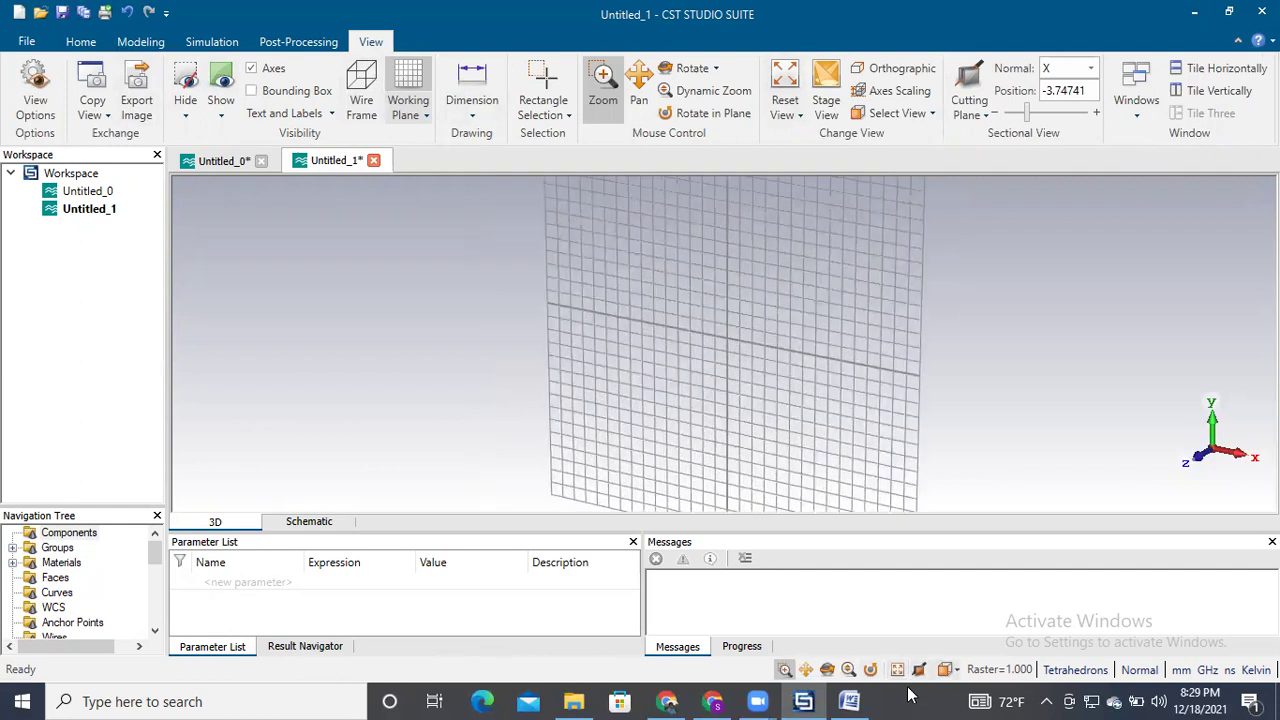
left_click(945, 669)
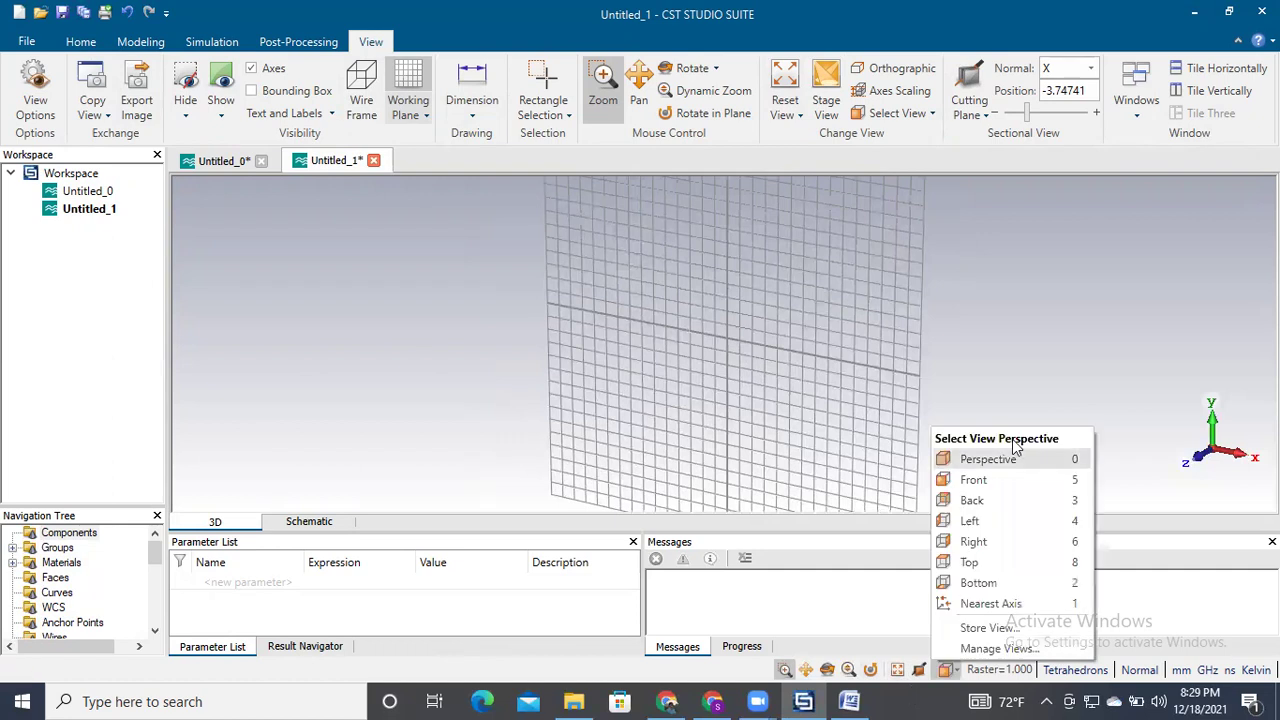
left_click(975, 480)
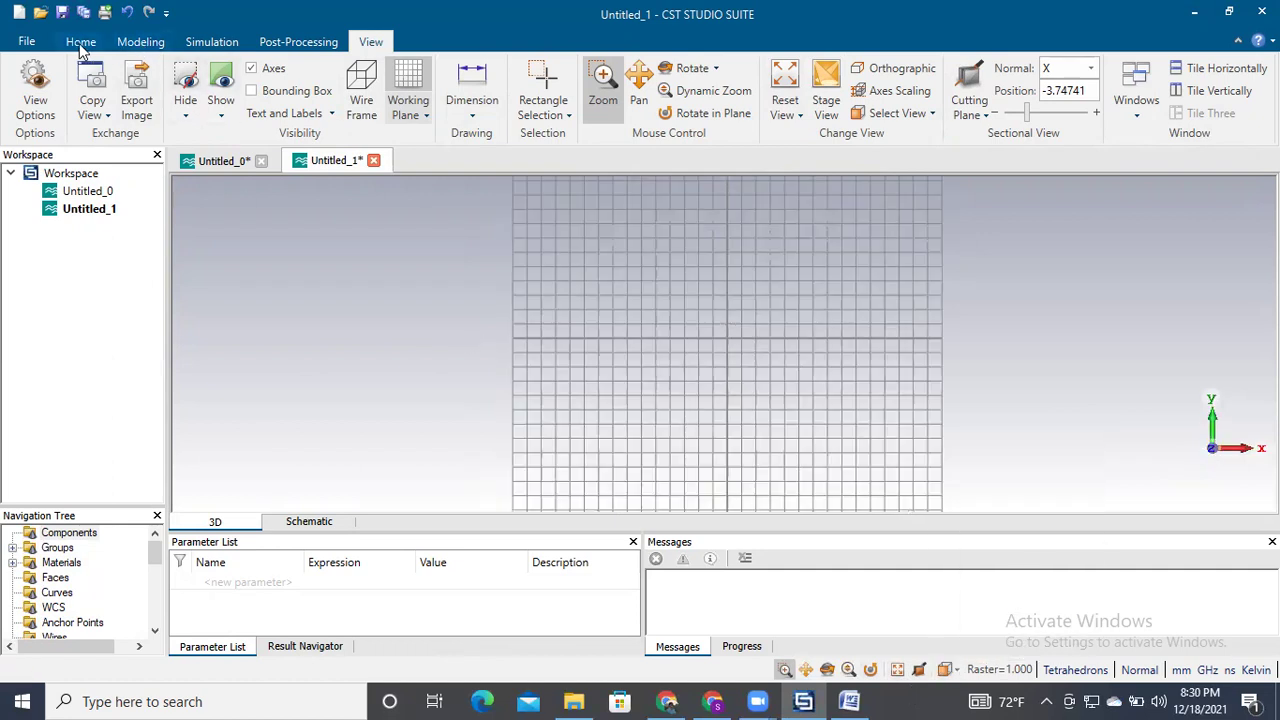
left_click(140, 42)
Open the Brick dialog, name the brick ABC and set X from -5 to 5
left_click(229, 76)
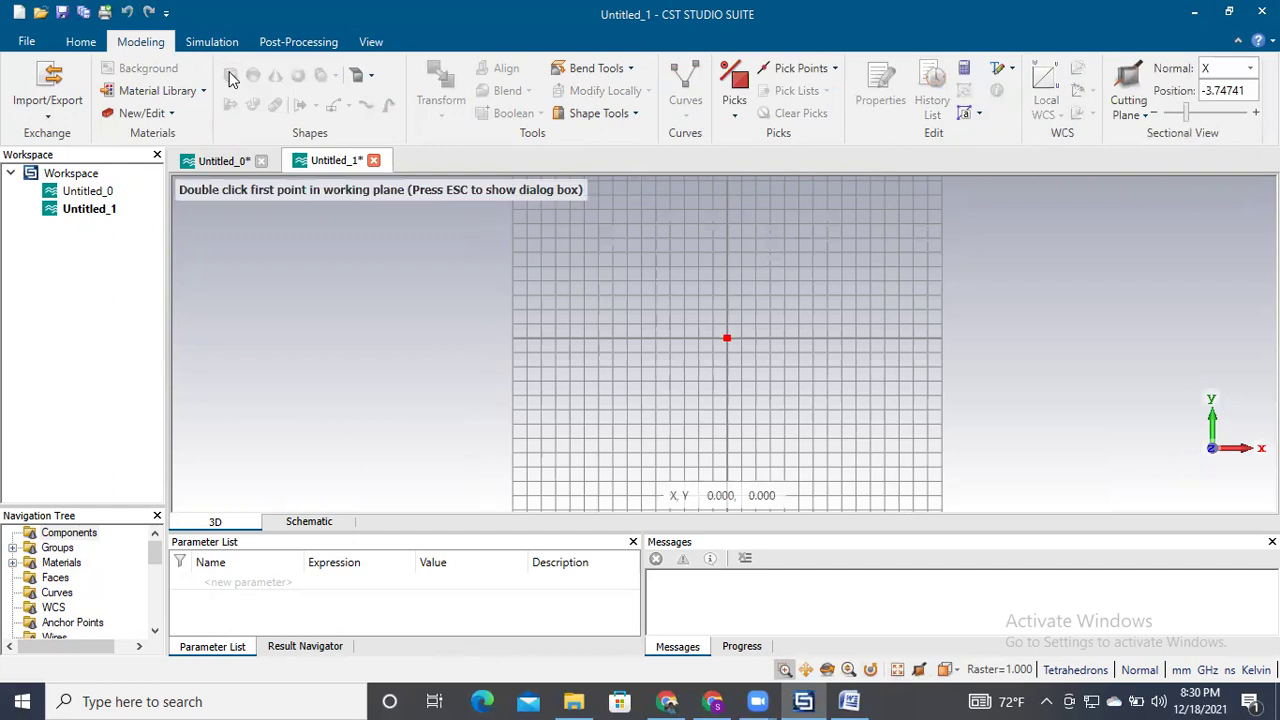
key("Escape")
type("ABC")
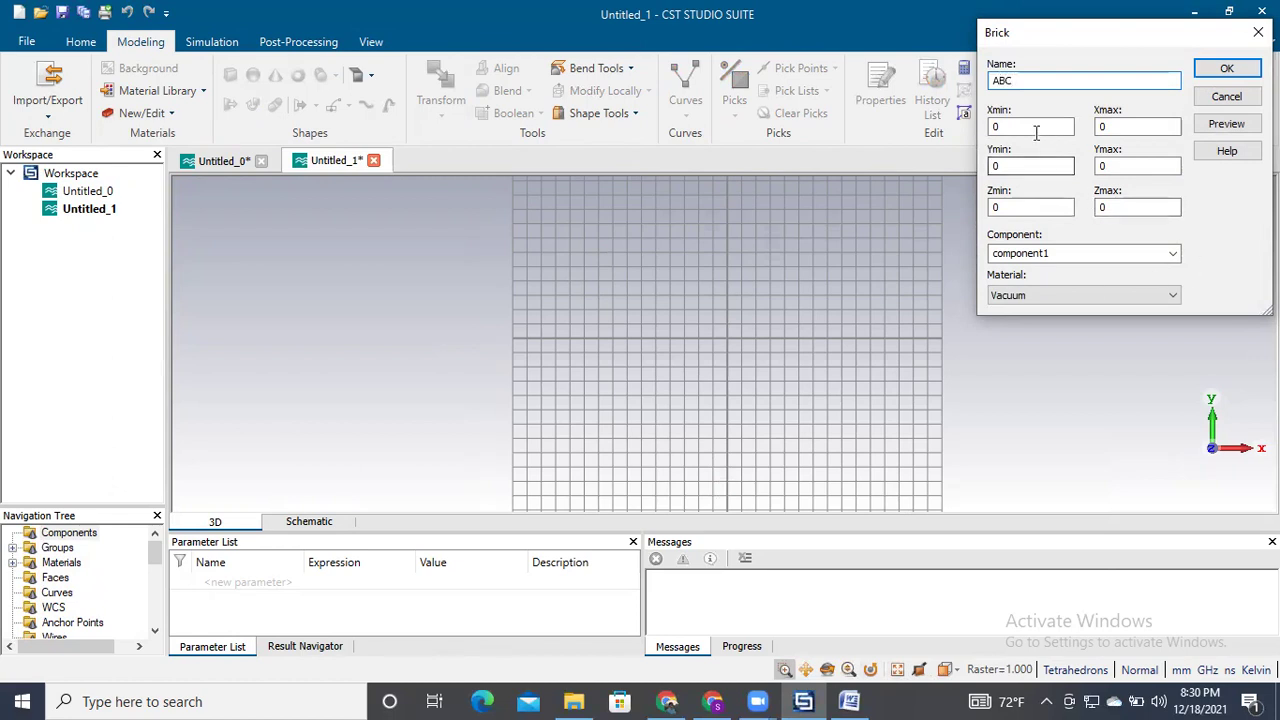
left_click(1036, 133)
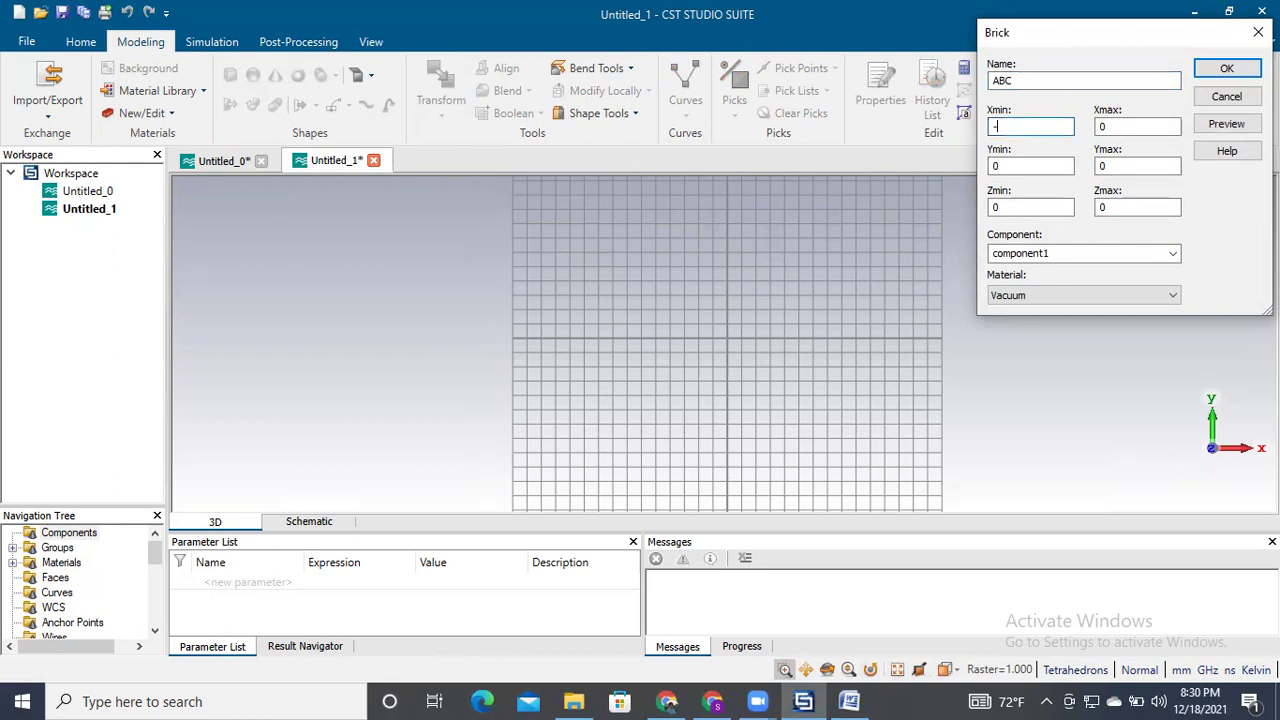
type("-5")
double_click(1117, 125)
key("BackSpace")
type("5")
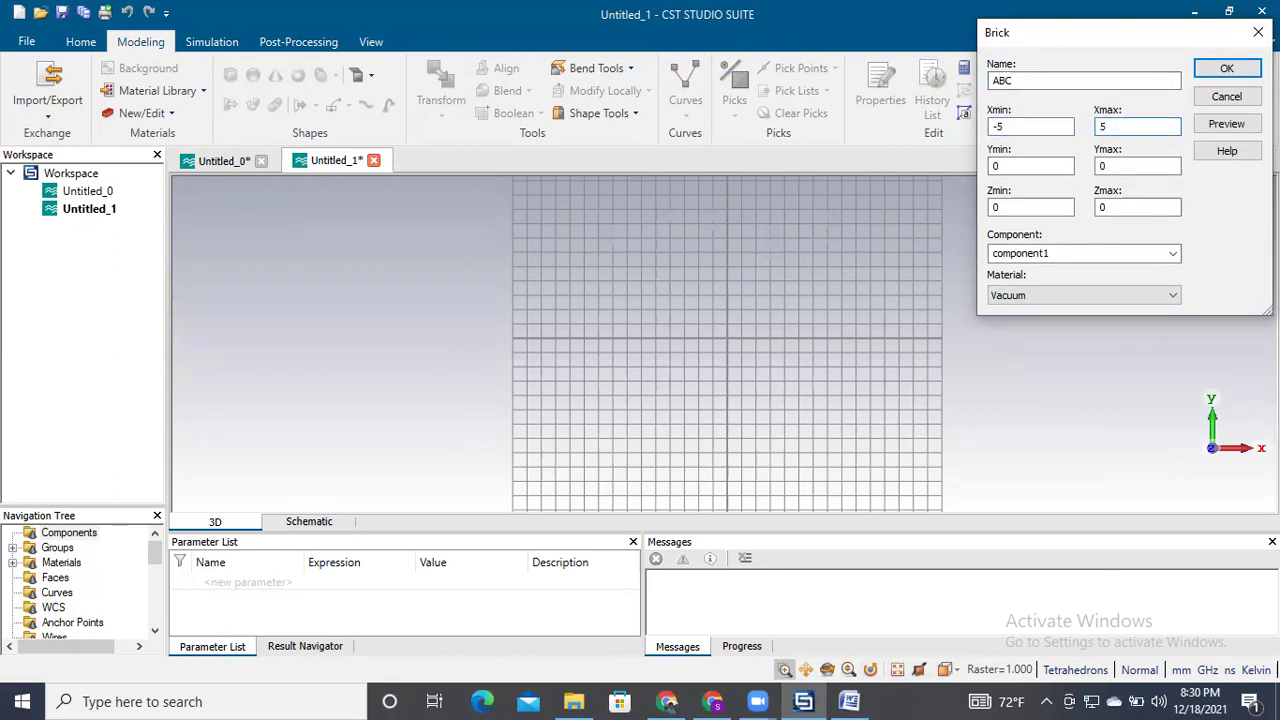
Set the brick's Y from -5 to 5 and Zmax to 0.018
left_click(1010, 166)
key("BackSpace")
type("-5")
left_click(1112, 166)
key("BackSpace")
type("5")
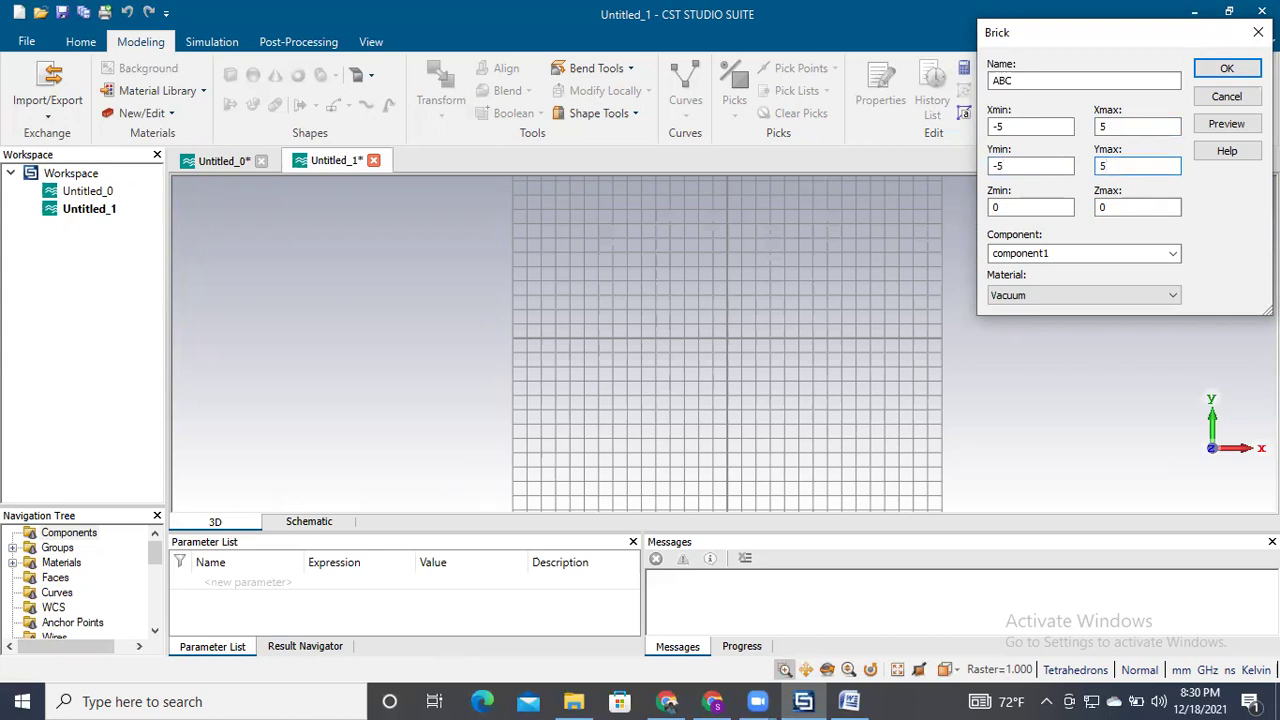
left_click(1130, 207)
type(".")
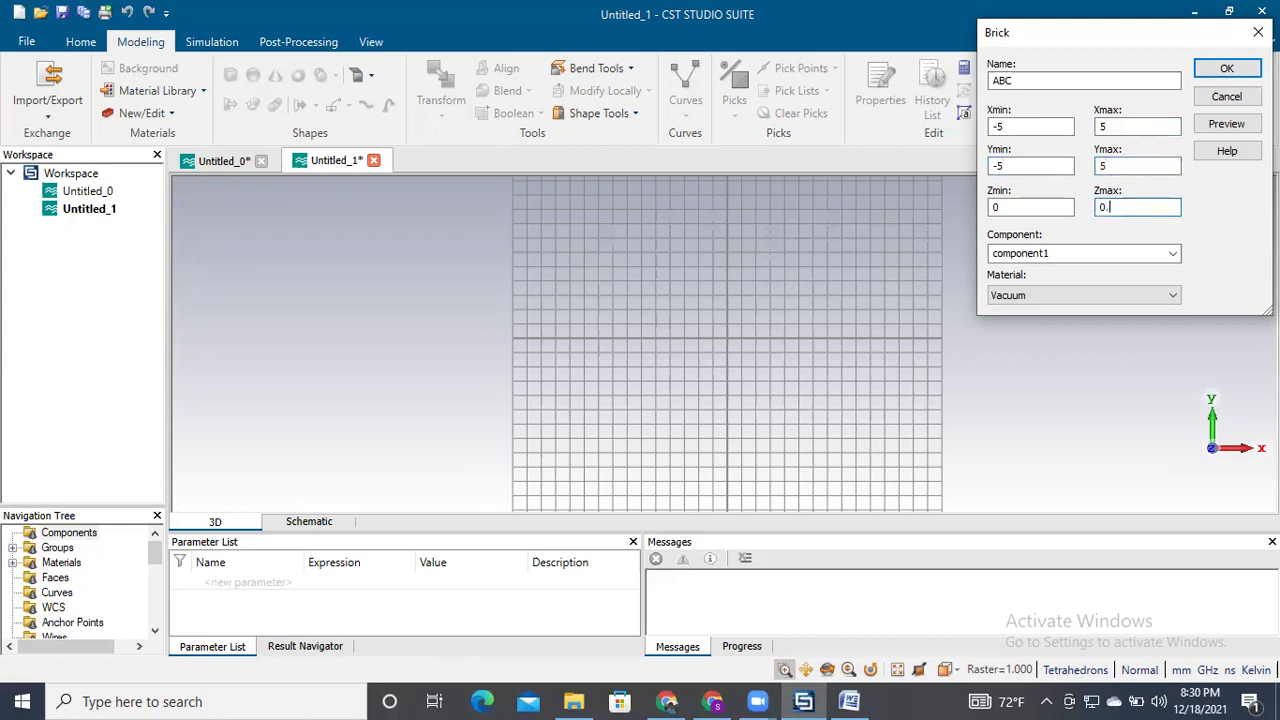
type("018")
Create a new material named ABC of type Lossy metal, checking the Word notes
left_click(1059, 297)
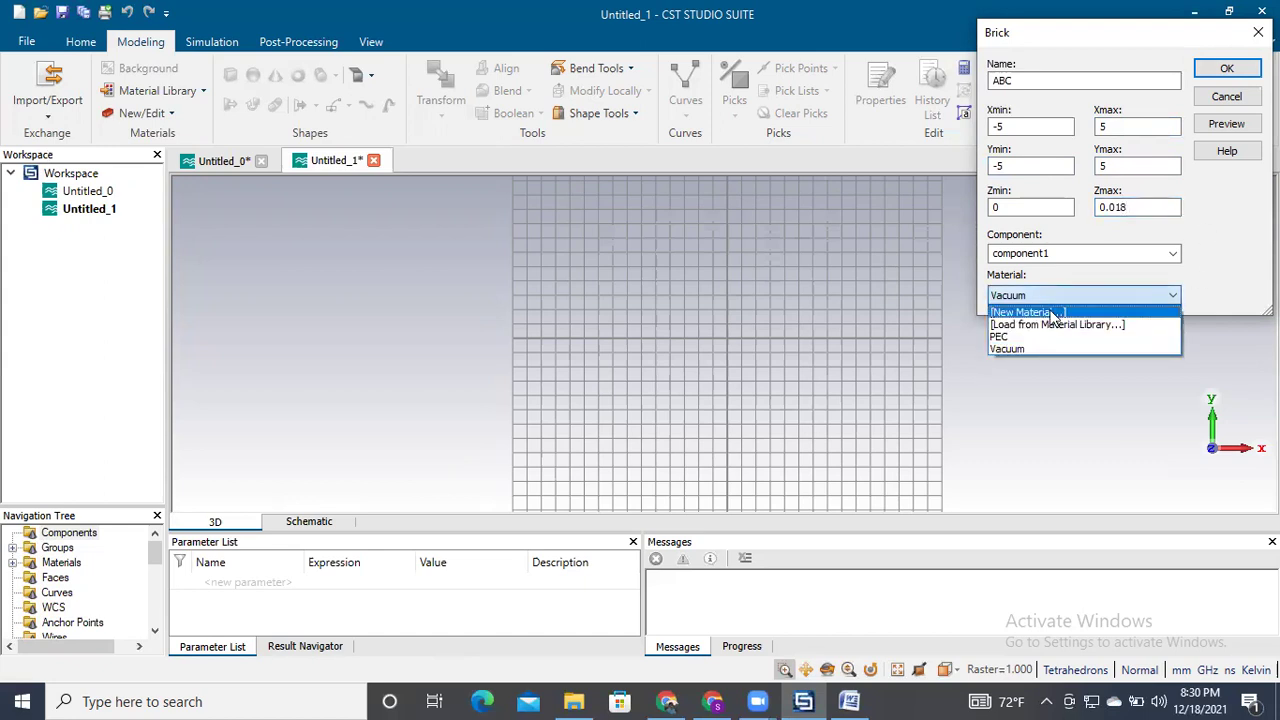
left_click(1056, 315)
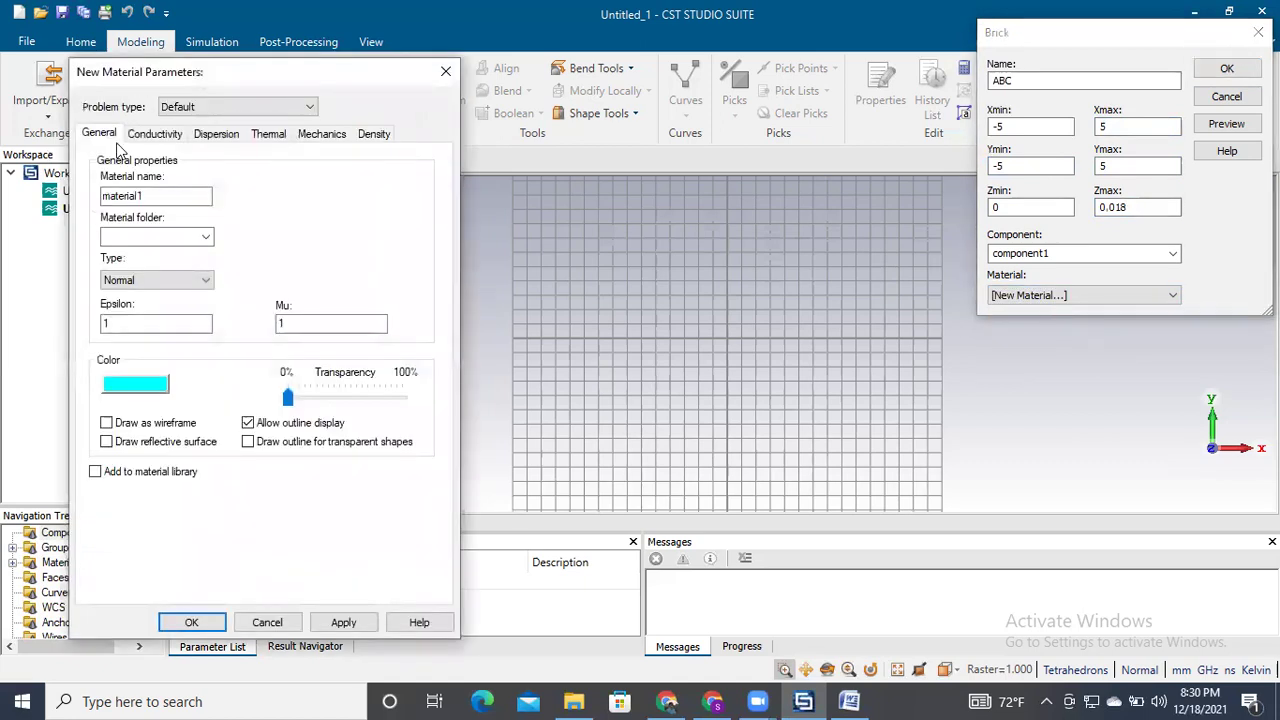
left_click(163, 195)
key("BackSpace")
key("BackSpace")
key("BackSpace")
key("BackSpace")
key("BackSpace")
key("BackSpace")
key("BackSpace")
key("BackSpace")
key("BackSpace")
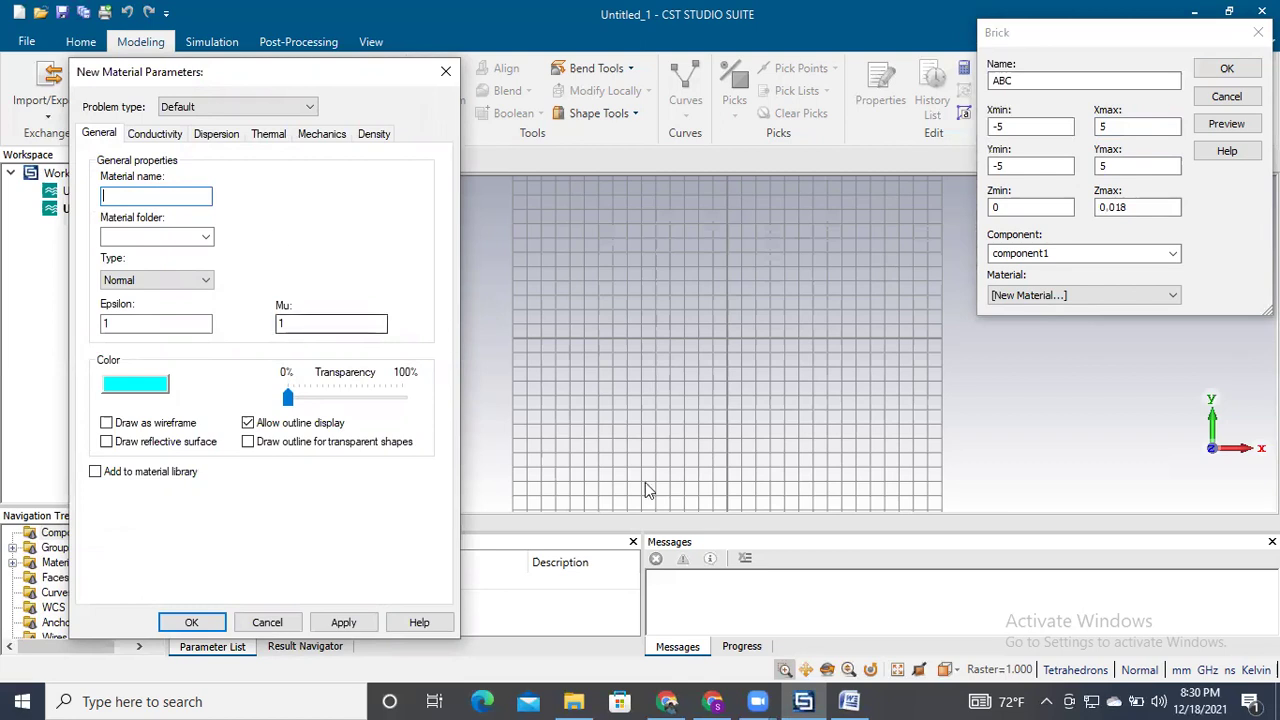
left_click(849, 700)
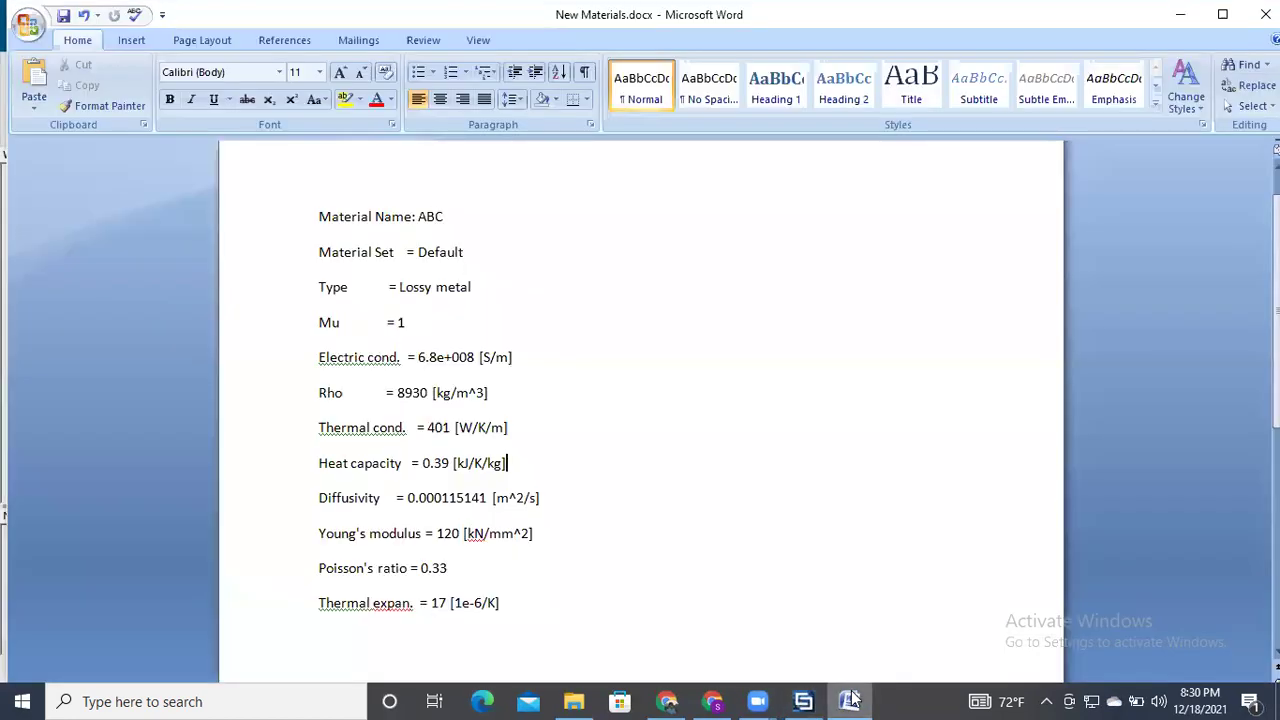
left_click(850, 700)
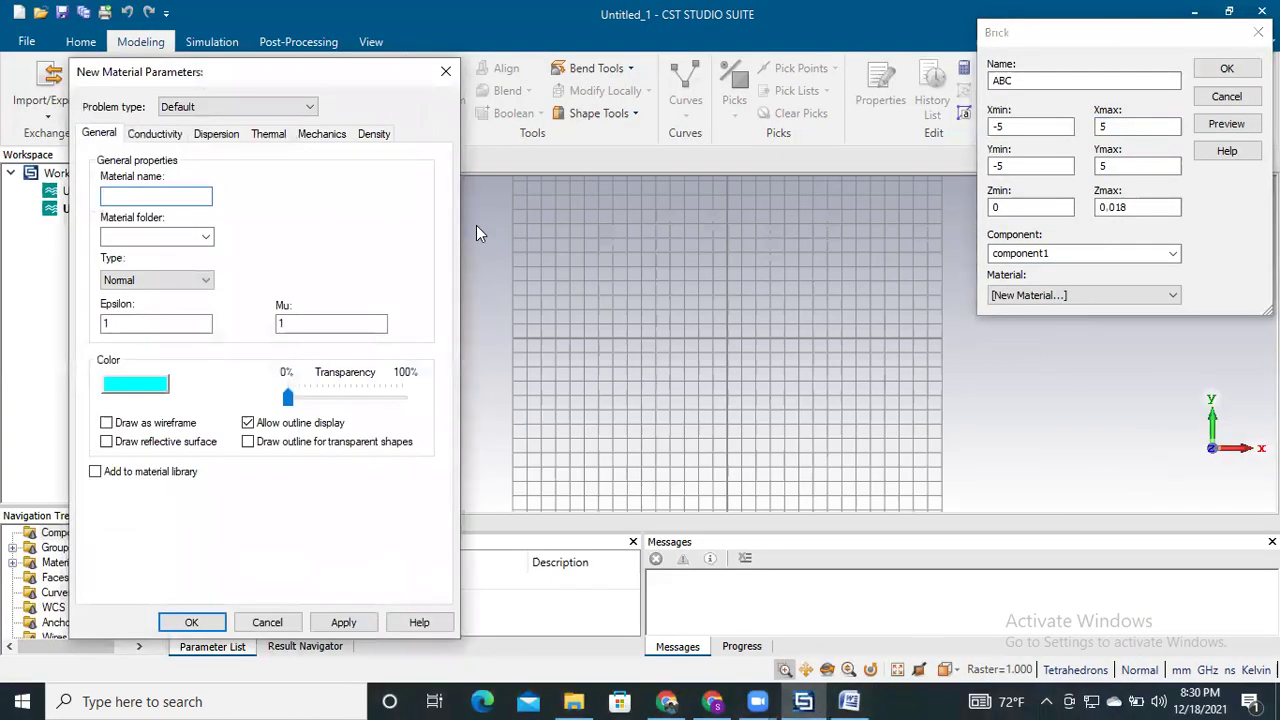
type("ABC")
left_click(146, 281)
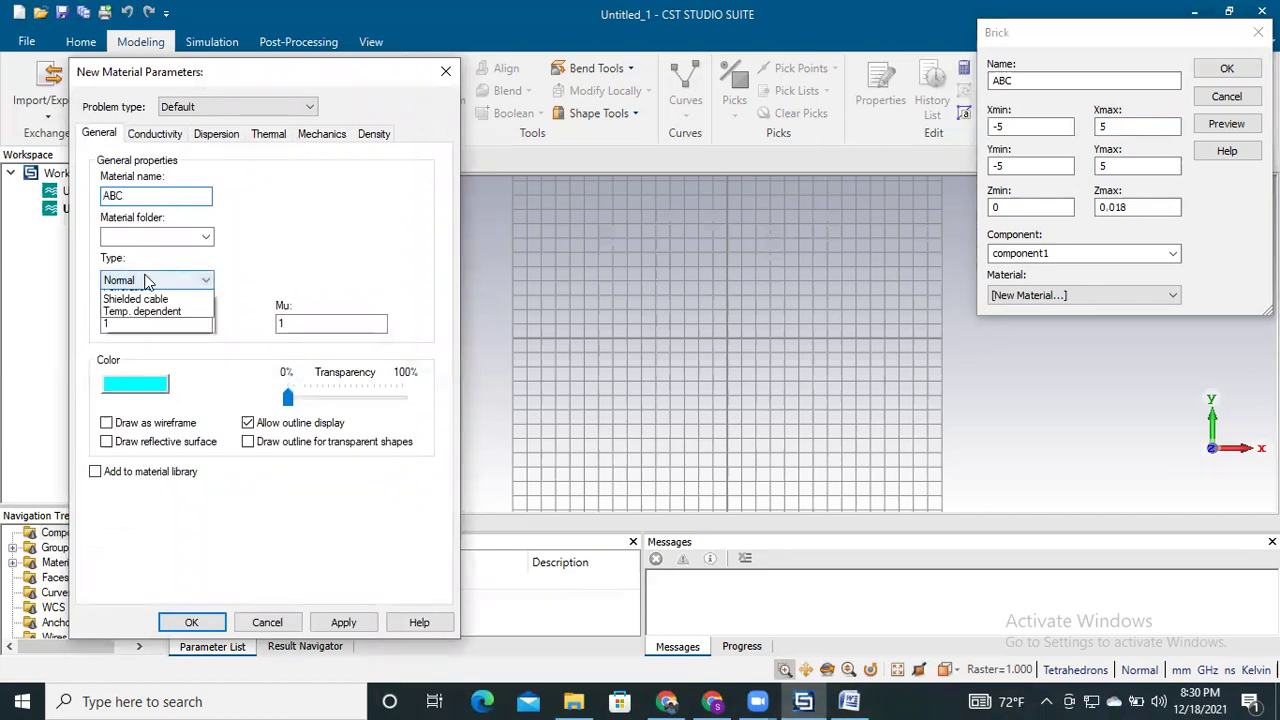
left_click(853, 701)
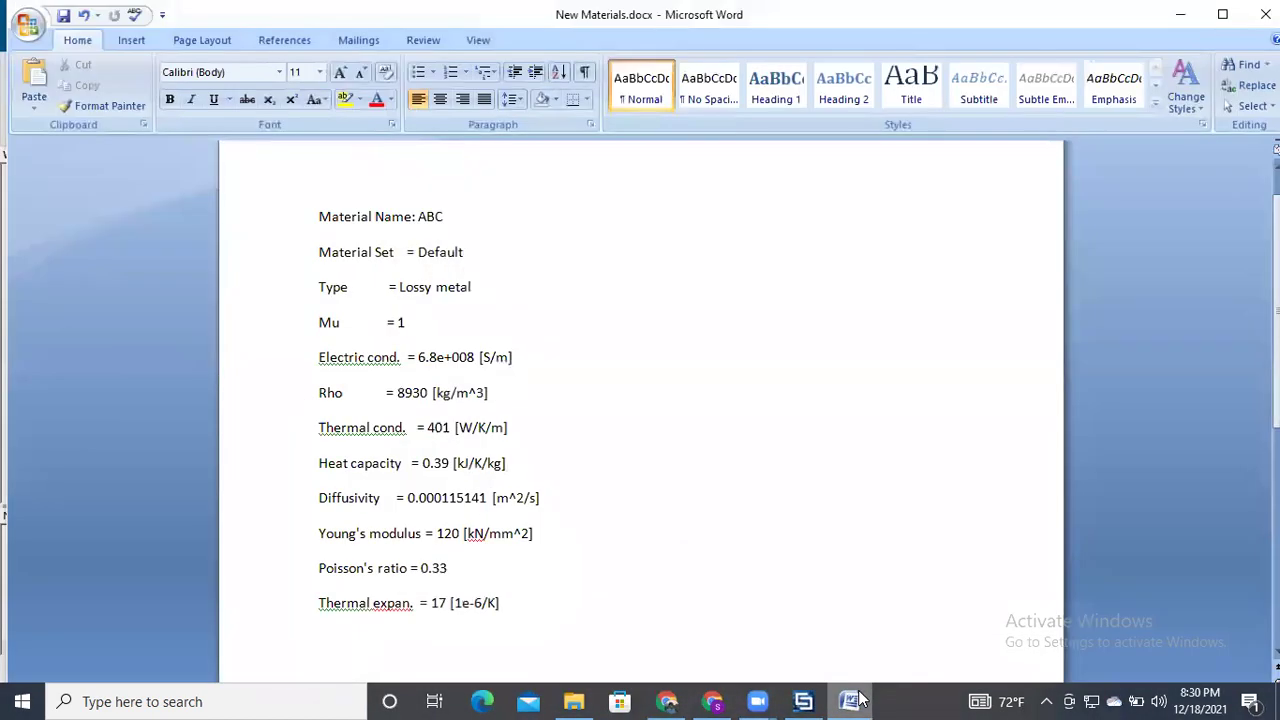
left_click(852, 701)
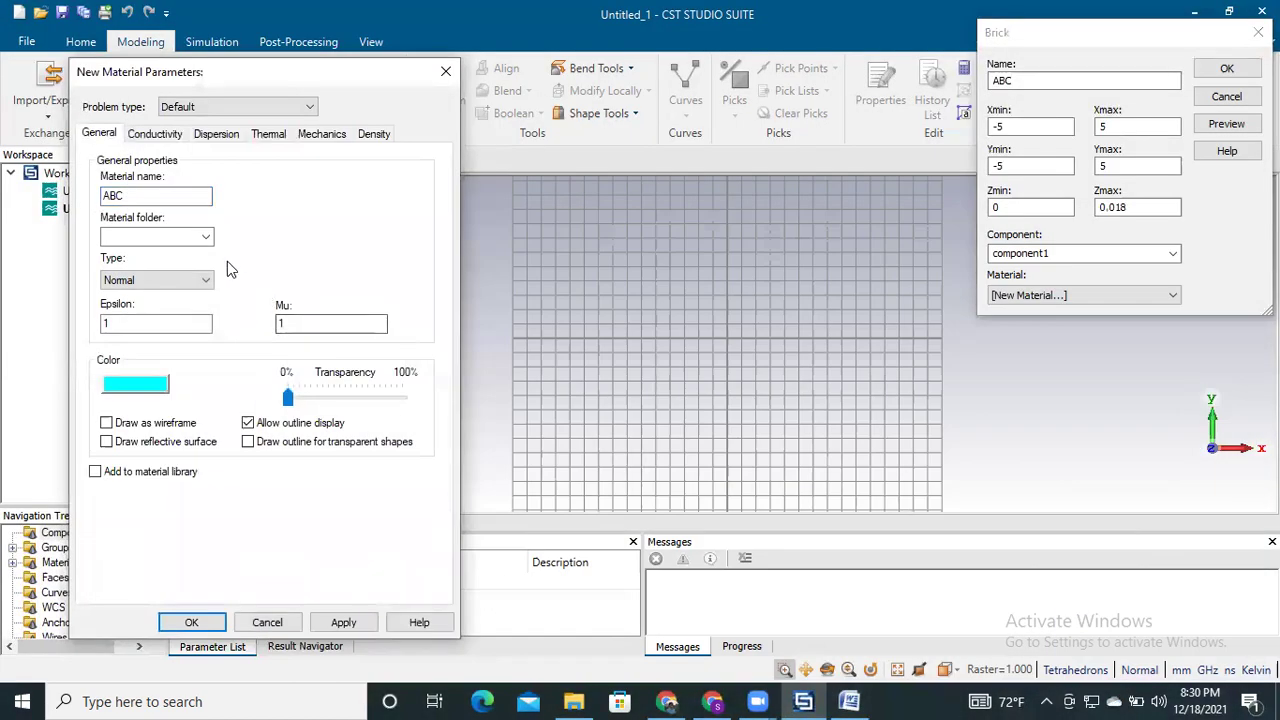
left_click(204, 281)
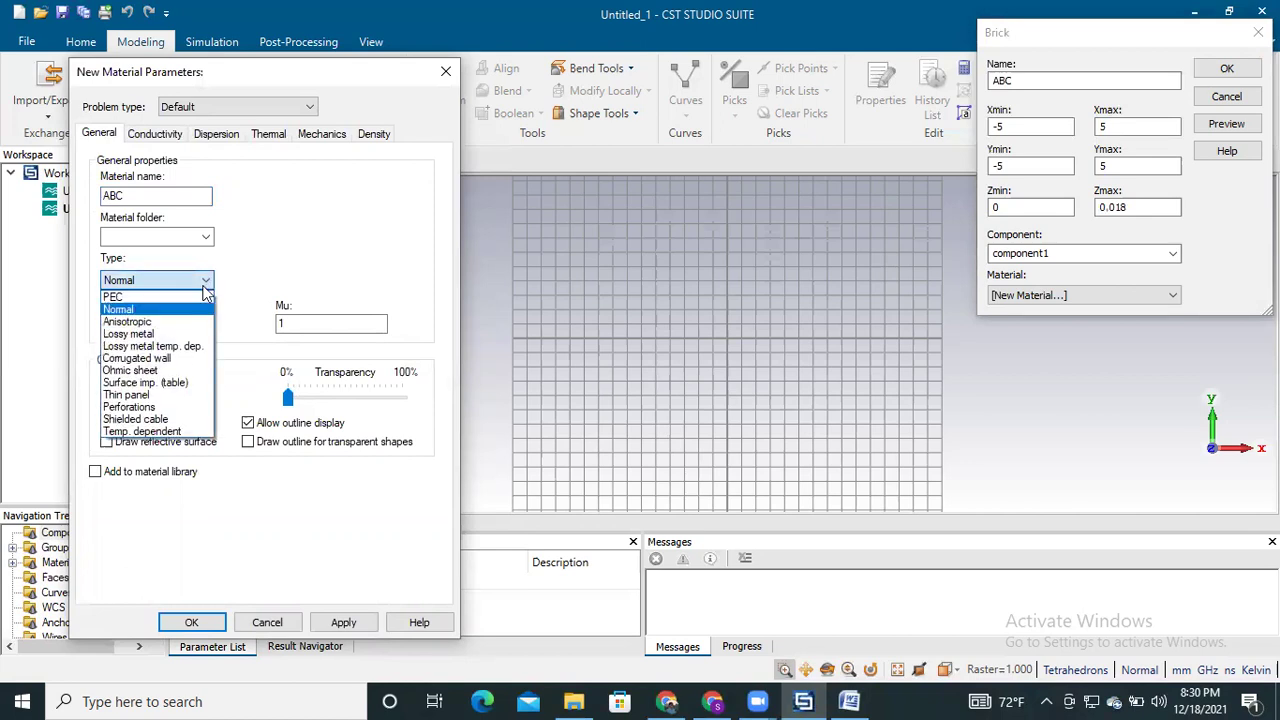
left_click(187, 333)
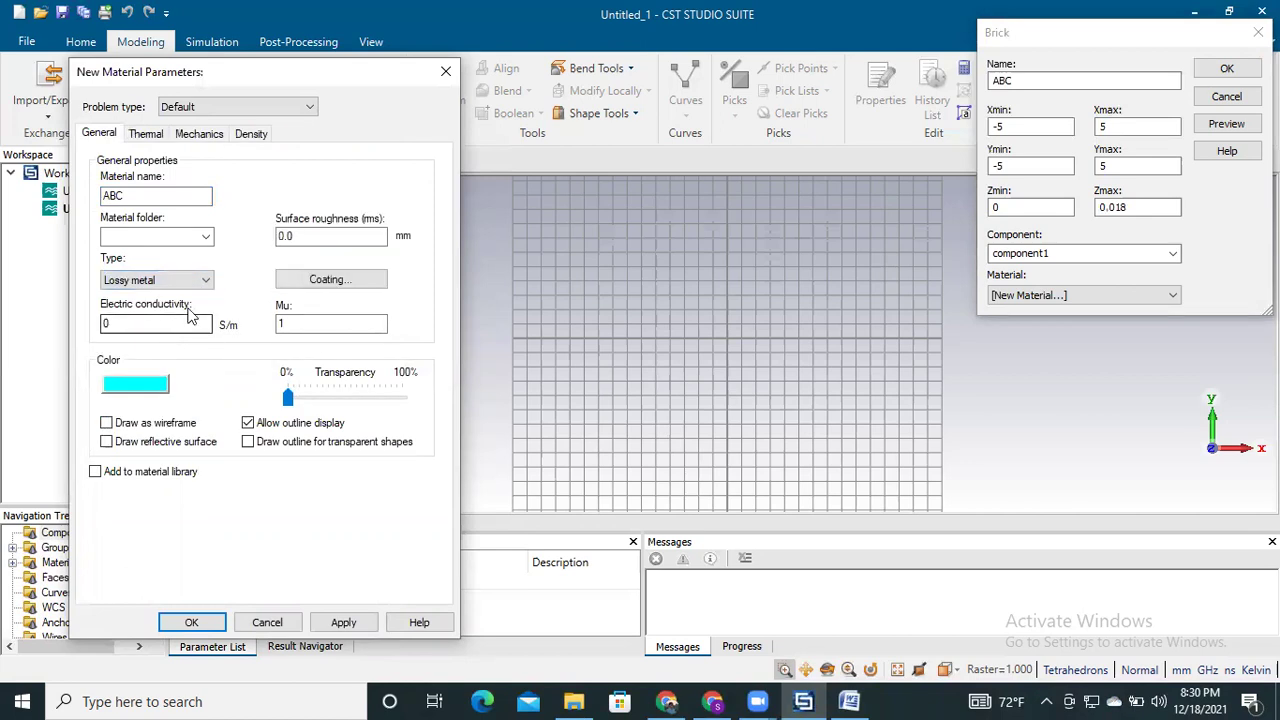
Enter electric conductivity 6.8*10^8 S/m for material ABC, verified against the notes
left_click(184, 324)
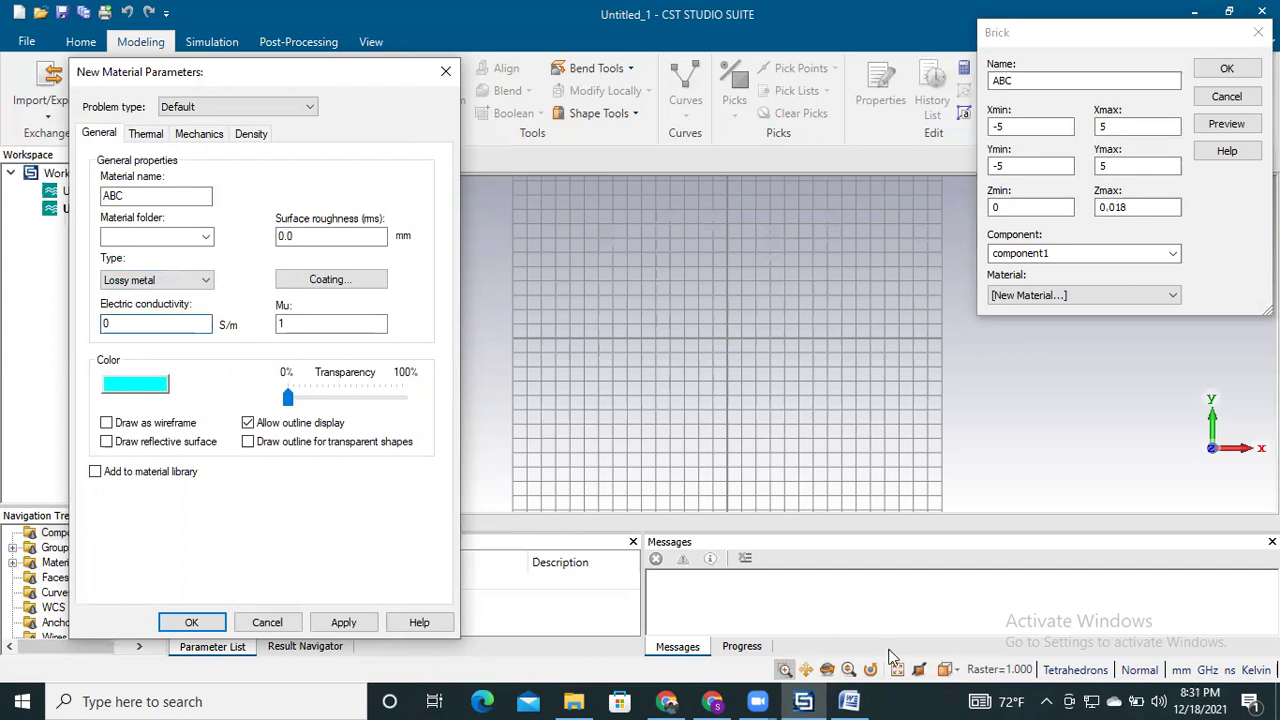
left_click(851, 700)
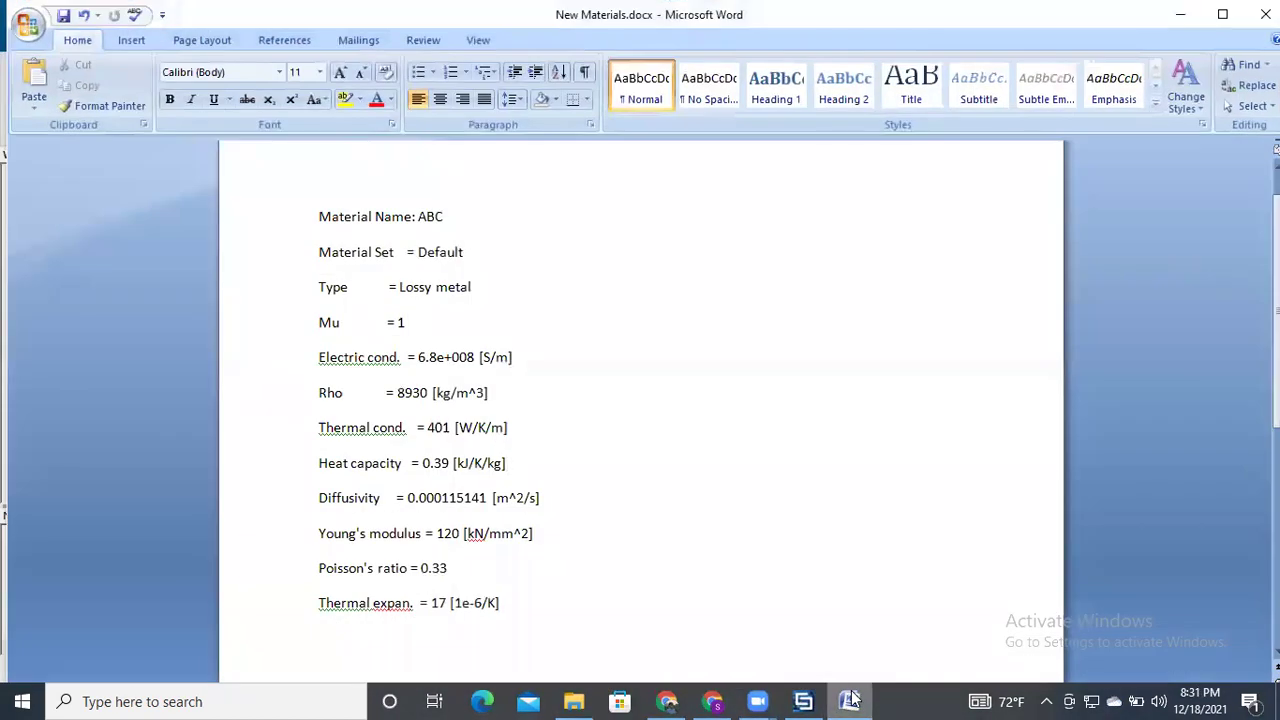
left_click(850, 700)
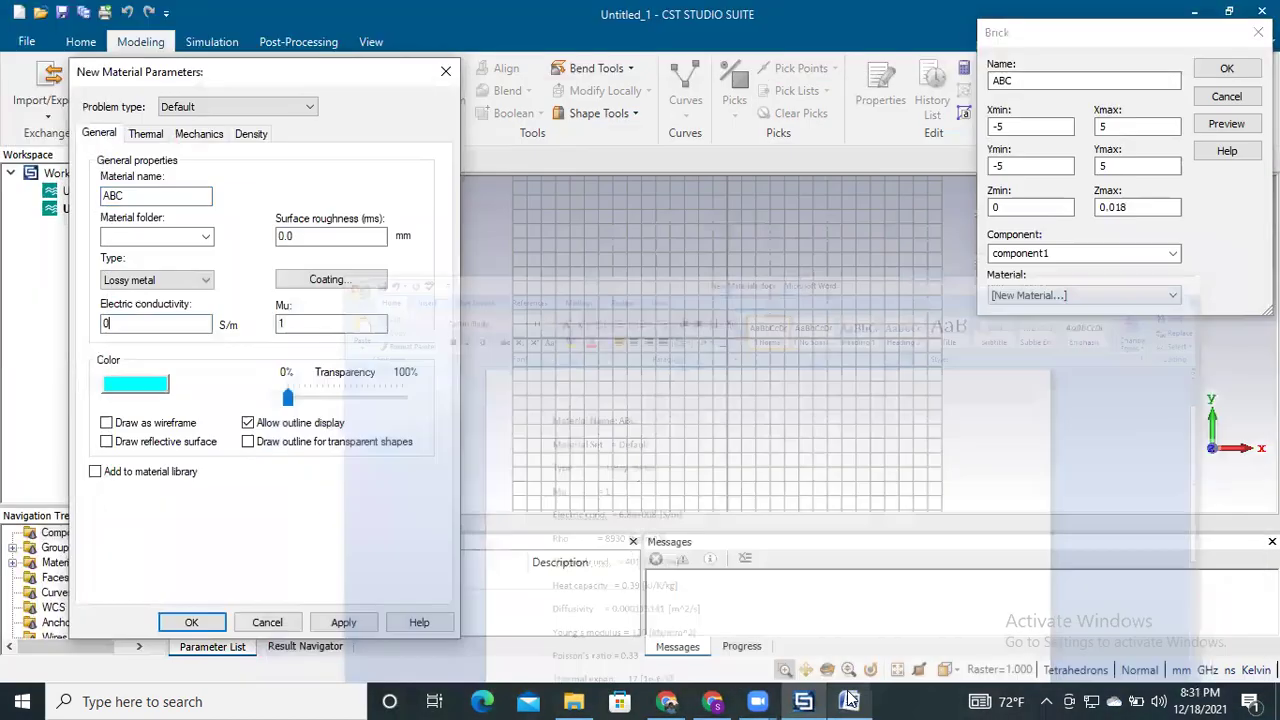
type("6.8")
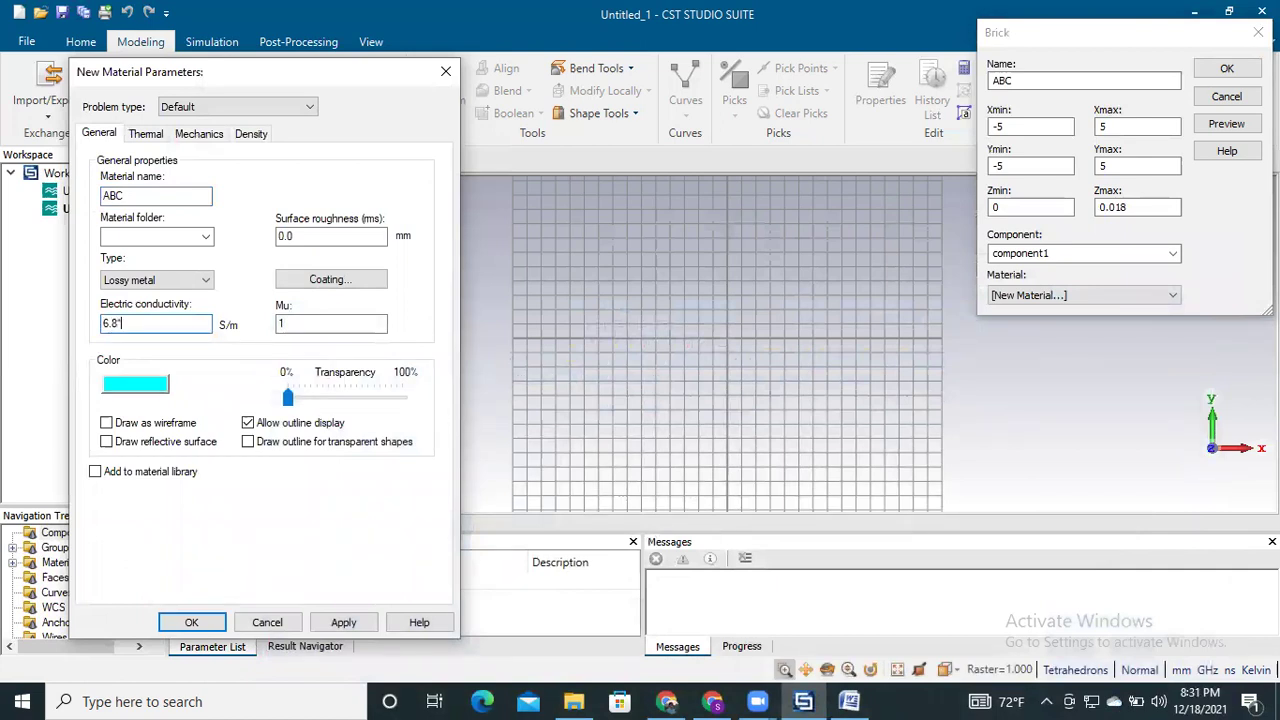
type("*10^8")
left_click(690, 526)
left_click(849, 701)
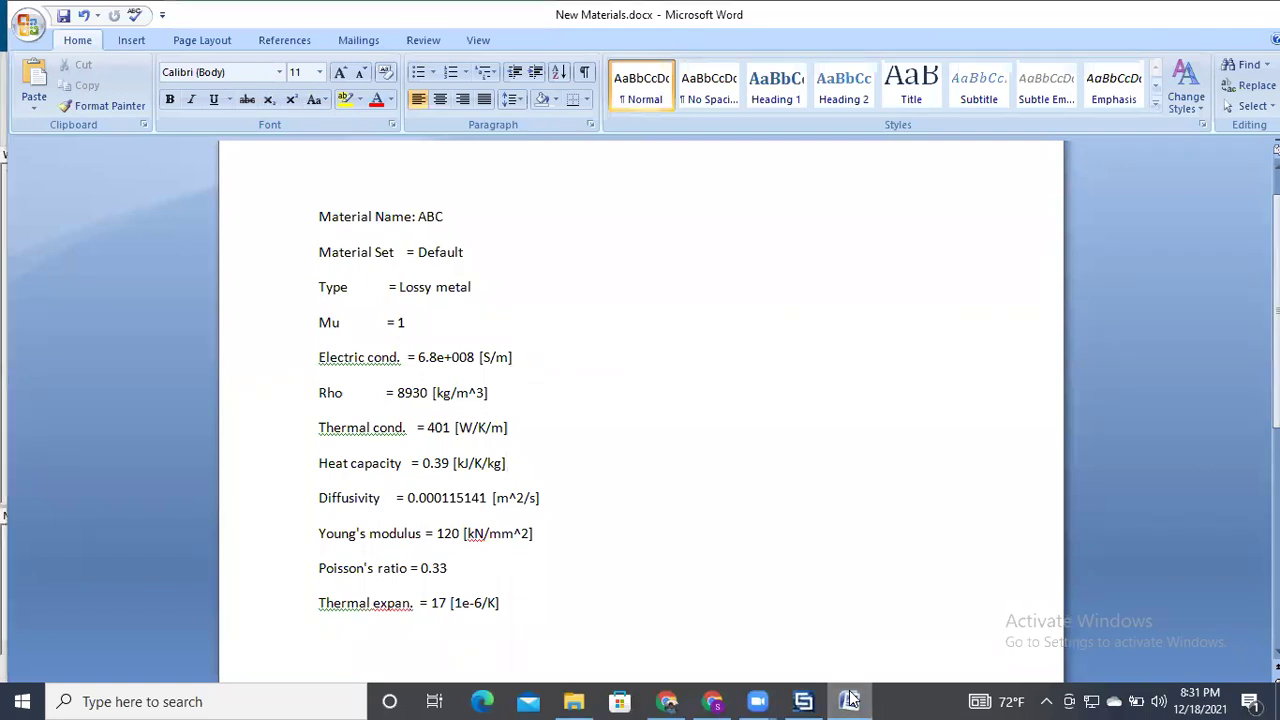
left_click(849, 701)
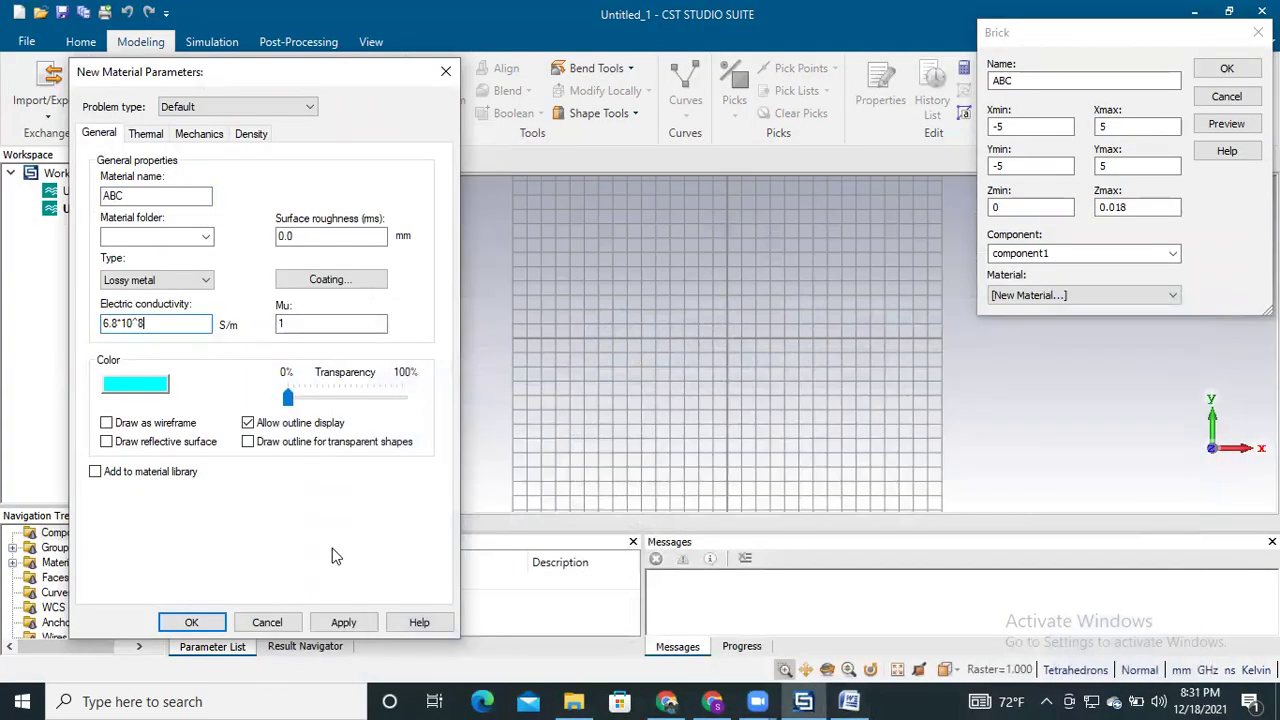
On the Thermal tab, enter 401 W/K/m thermal conductivity and 0.39 kJ/K/kg heat capacity
left_click(148, 135)
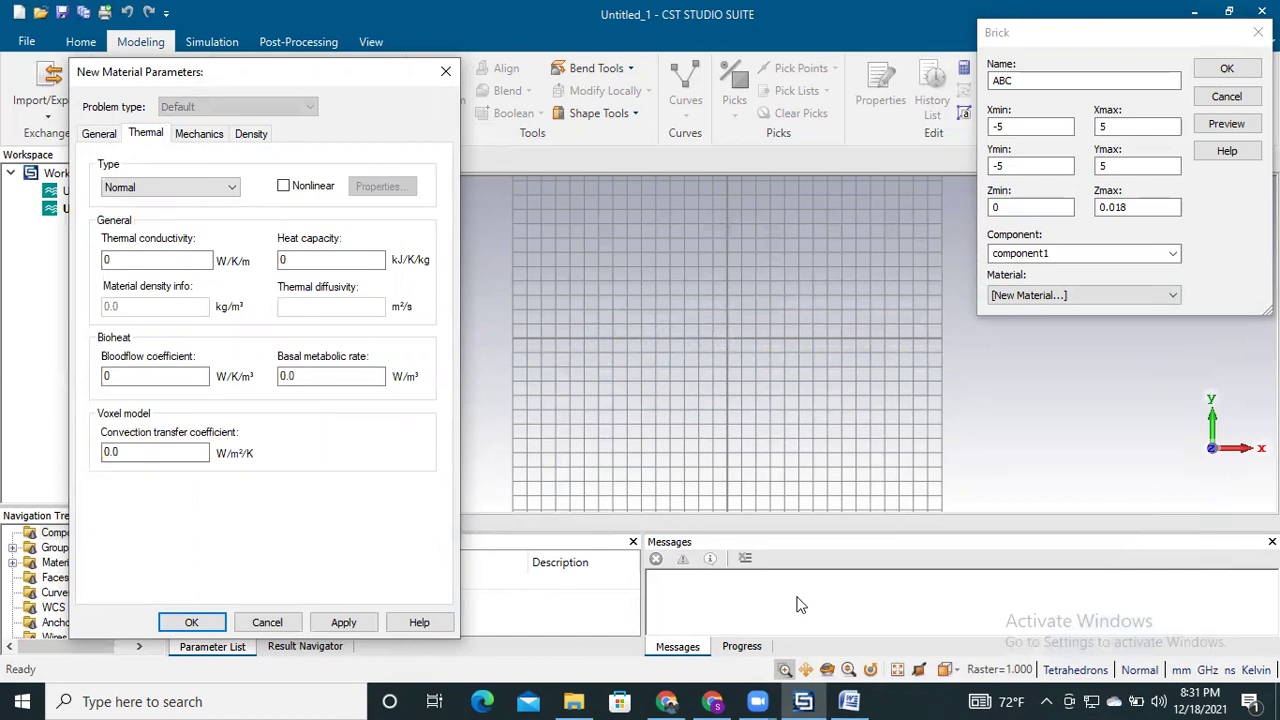
left_click(852, 700)
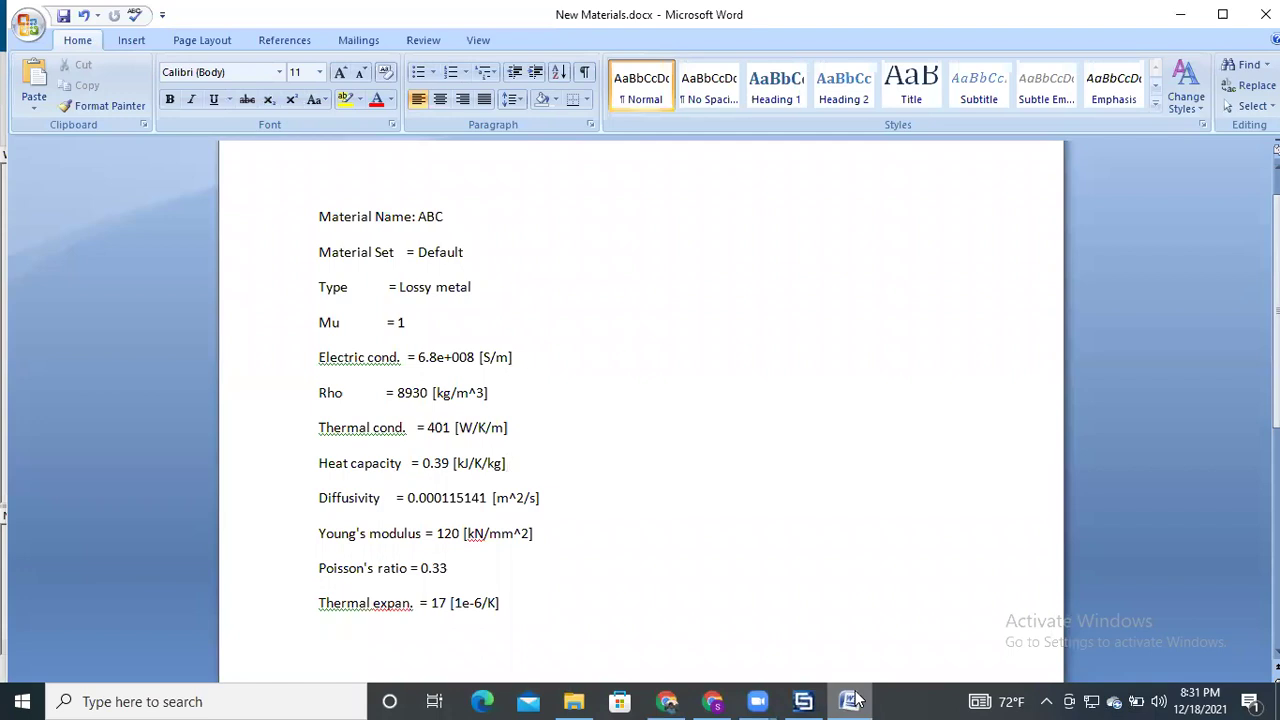
left_click(803, 701)
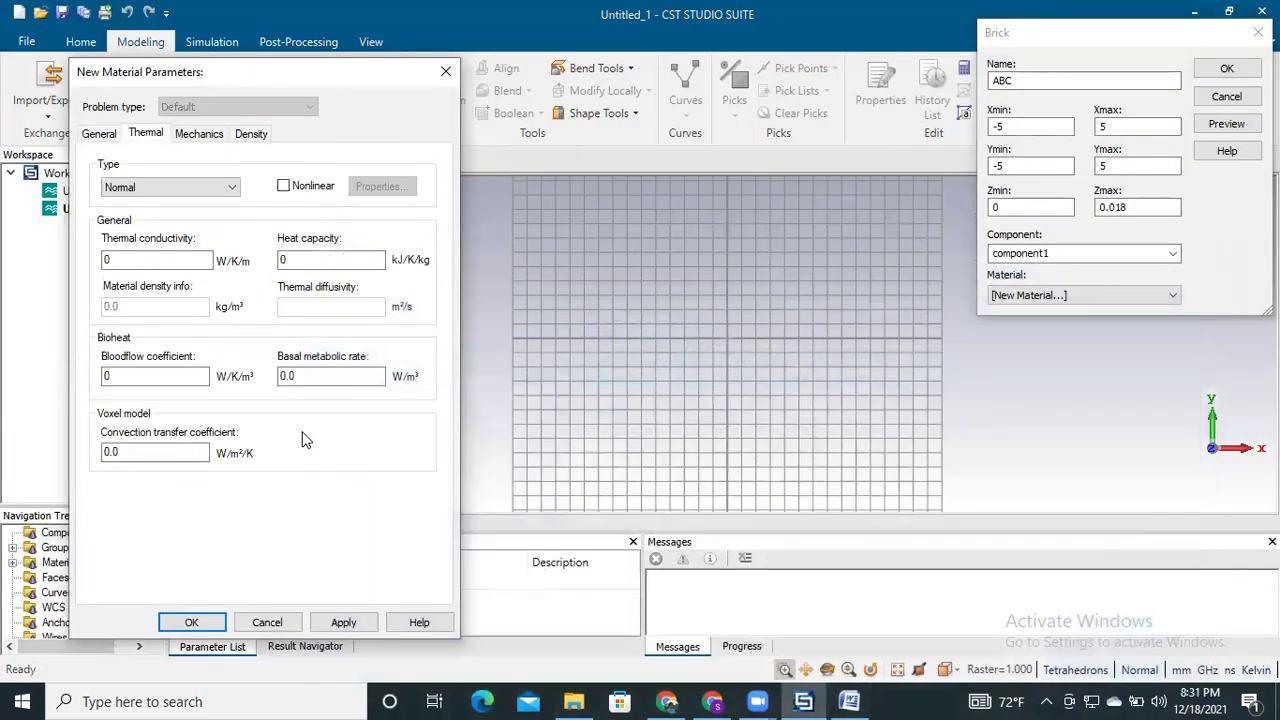
double_click(119, 261)
key("BackSpace")
type("401")
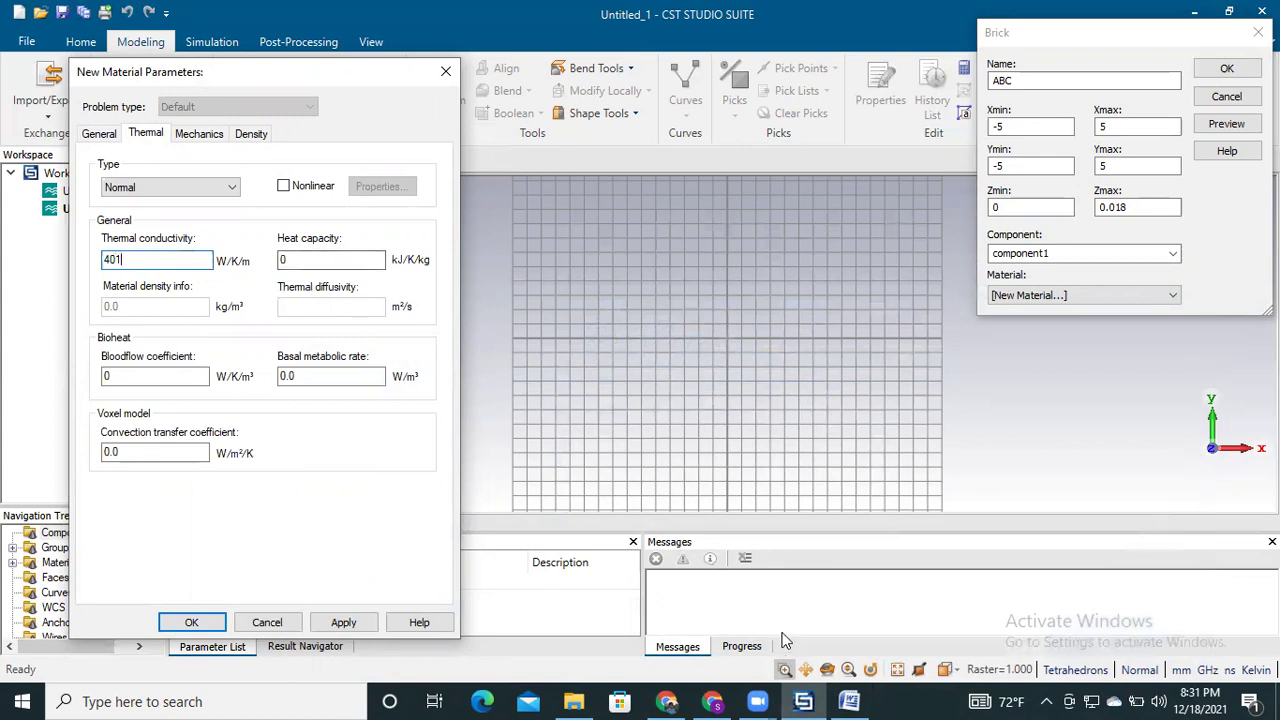
left_click(851, 700)
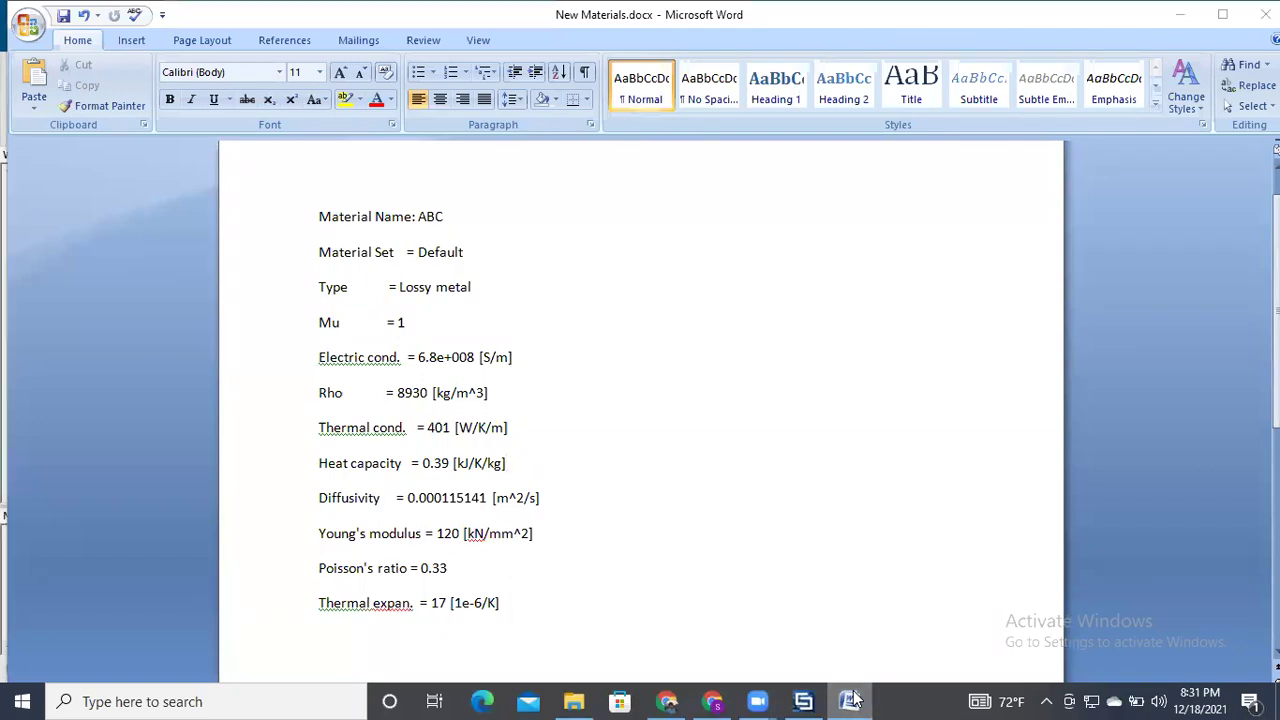
left_click(851, 700)
left_click(303, 258)
type(".39")
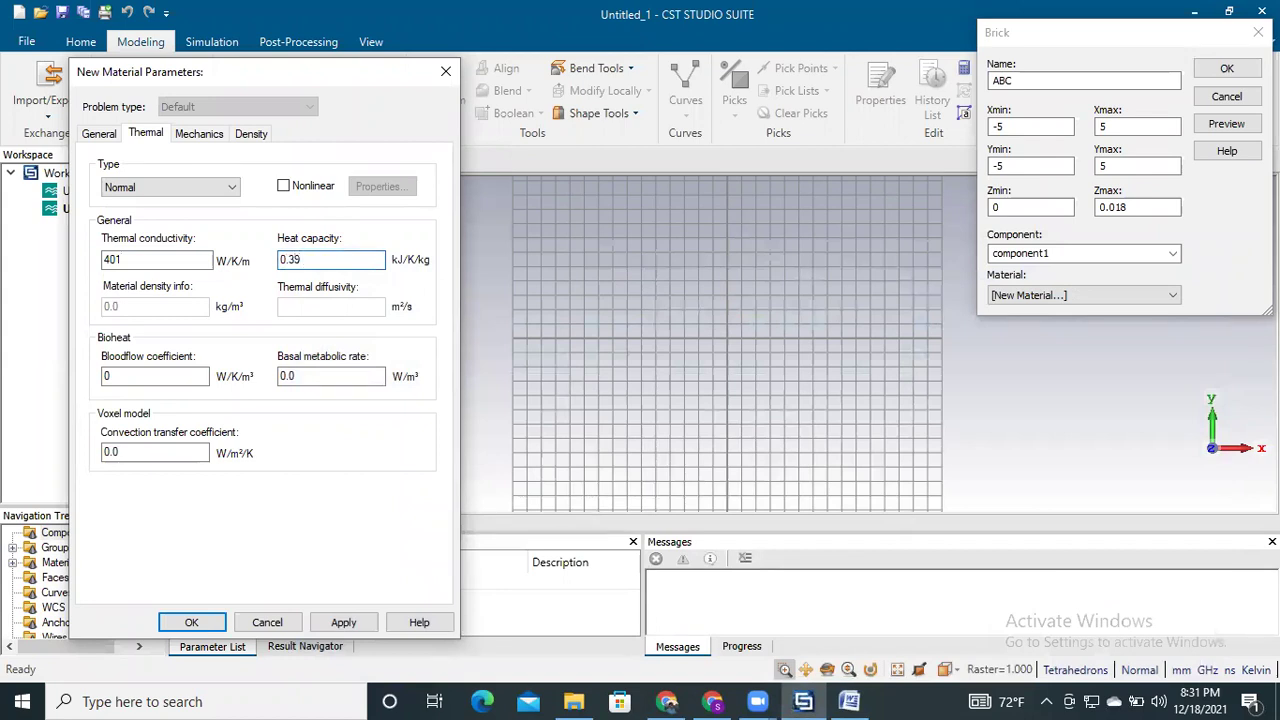
left_click(858, 700)
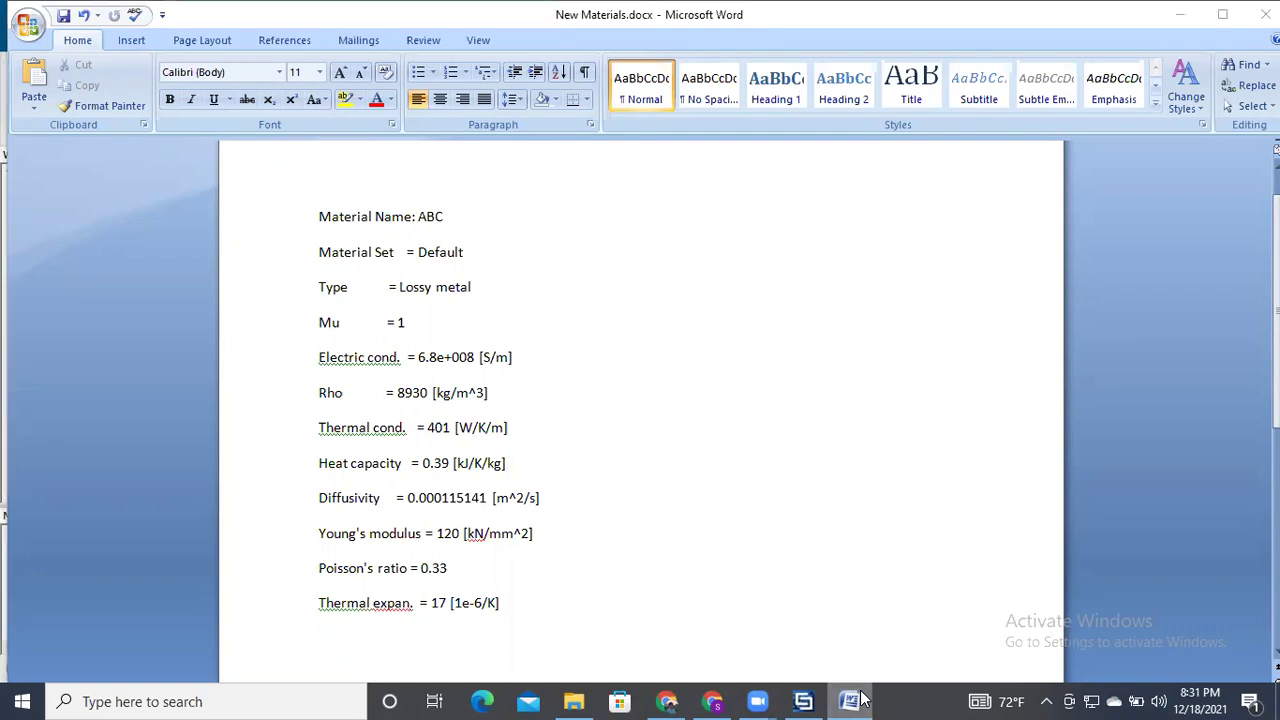
left_click(849, 701)
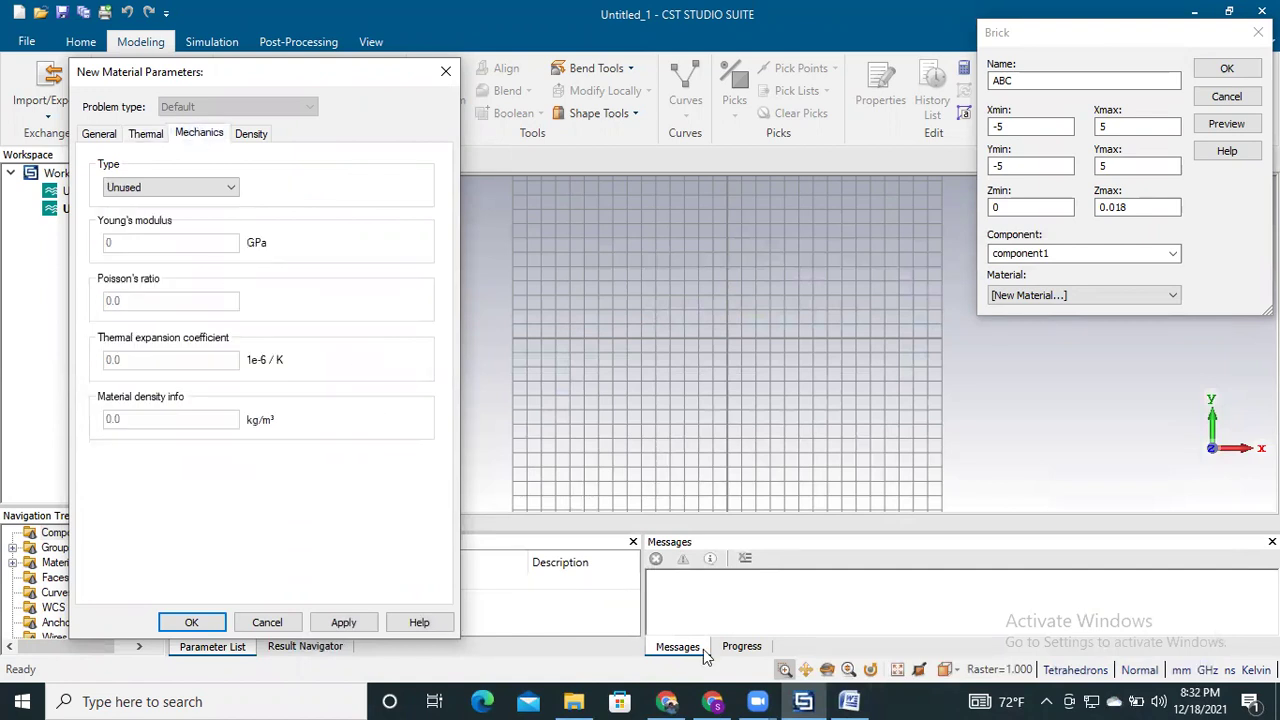
Set material ABC's mechanical type to Normal and enter Young's modulus 120 GPa from the notes
left_click(849, 701)
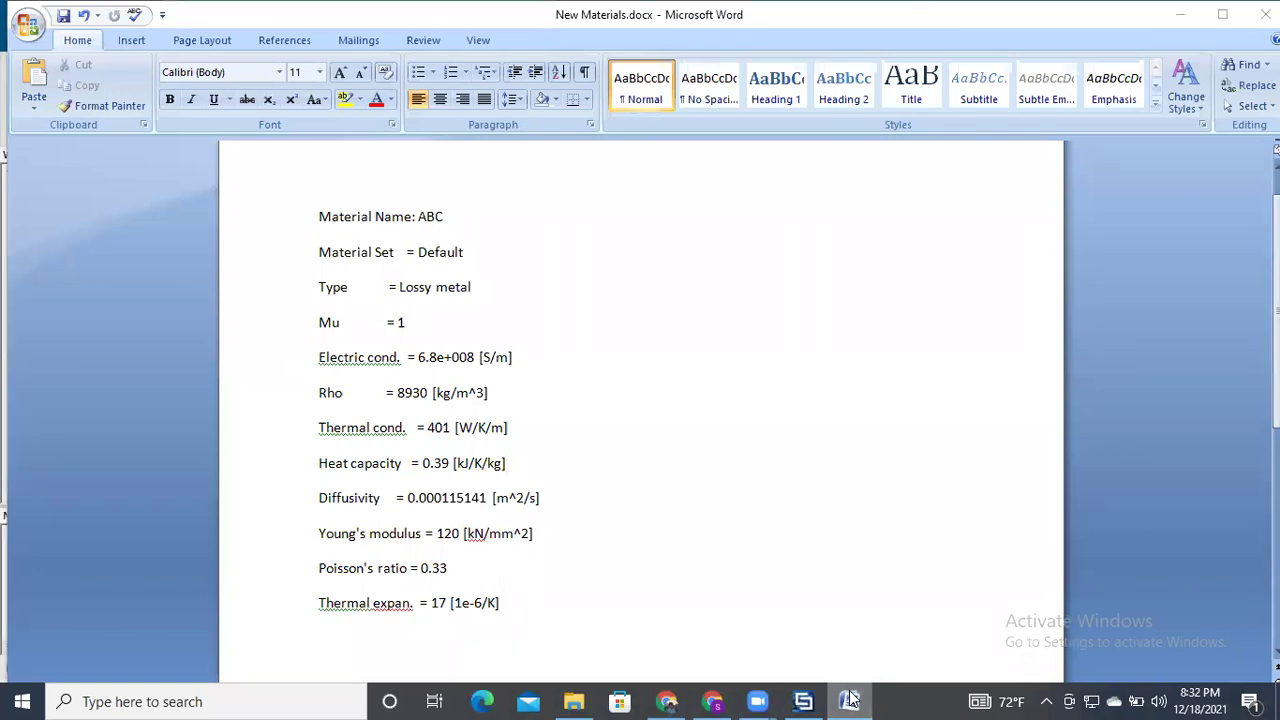
left_click(849, 701)
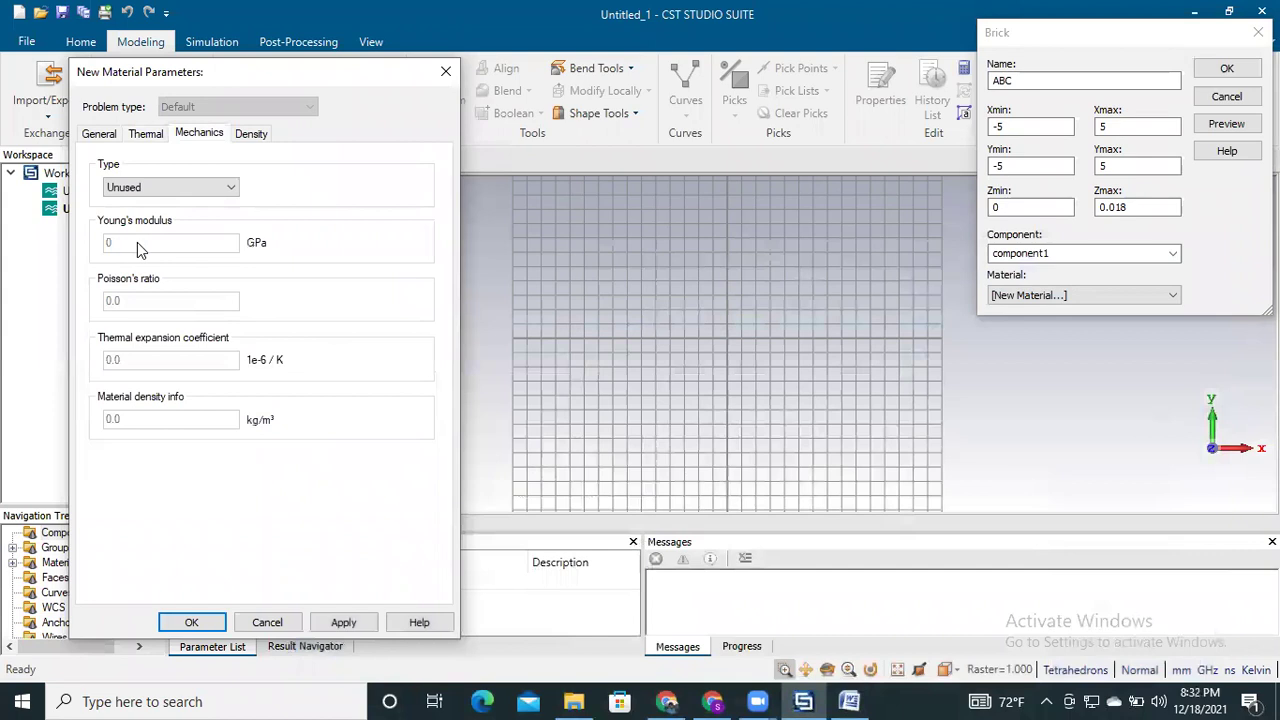
left_click(169, 188)
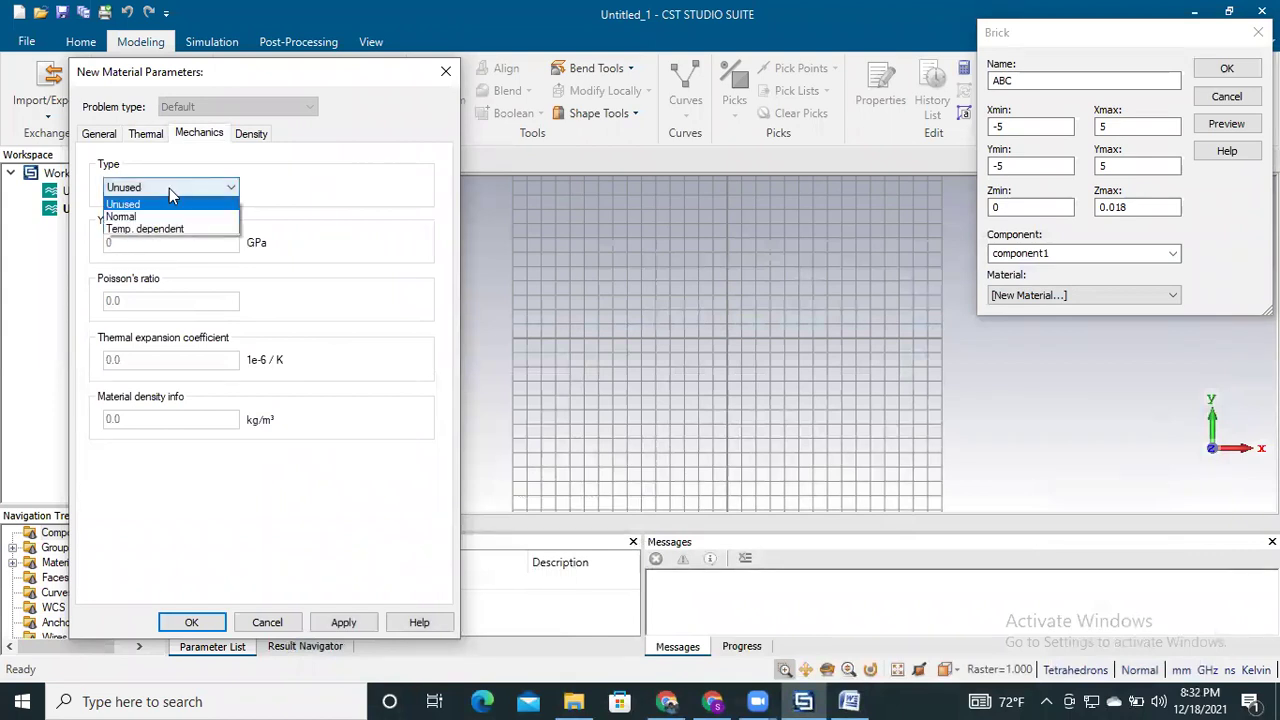
left_click(152, 218)
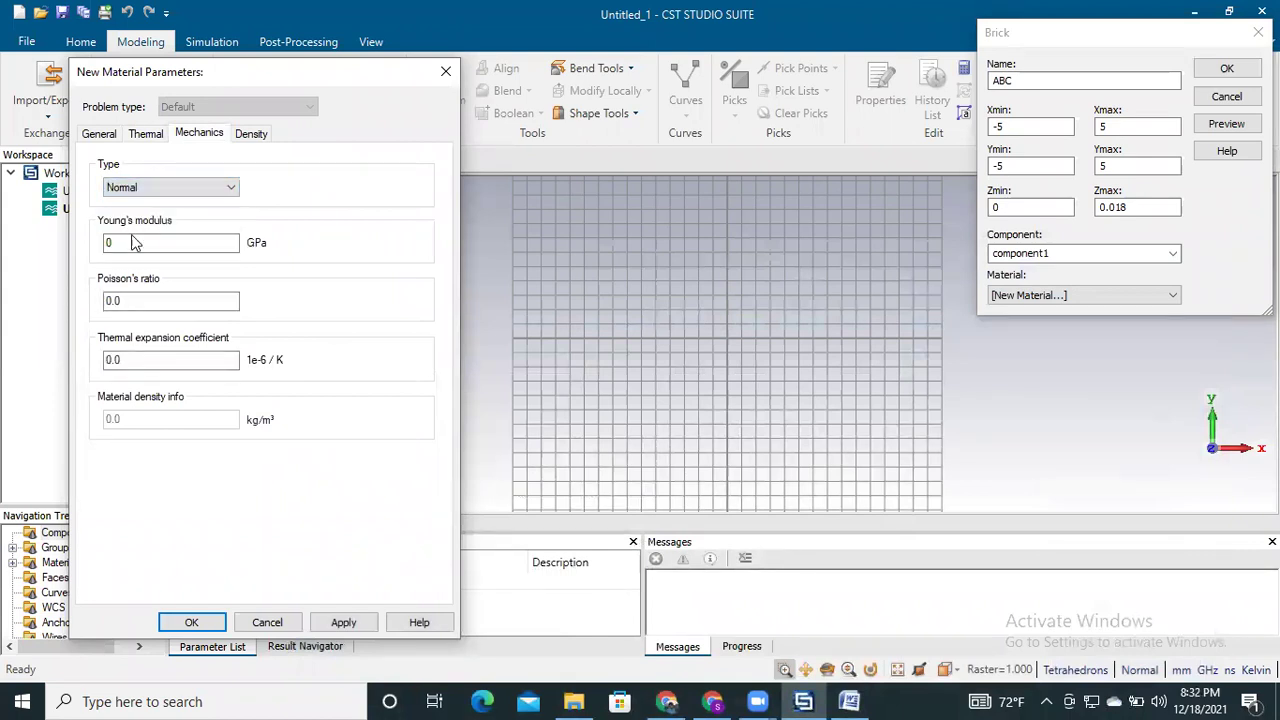
left_click(132, 242)
key("BackSpace")
type("1")
key("Tab")
key("Tab")
key("shift+Tab")
key("shift+Tab")
Enter Poisson's ratio 0.33 and thermal expansion 17e-6/K, then save material ABC
left_click(851, 701)
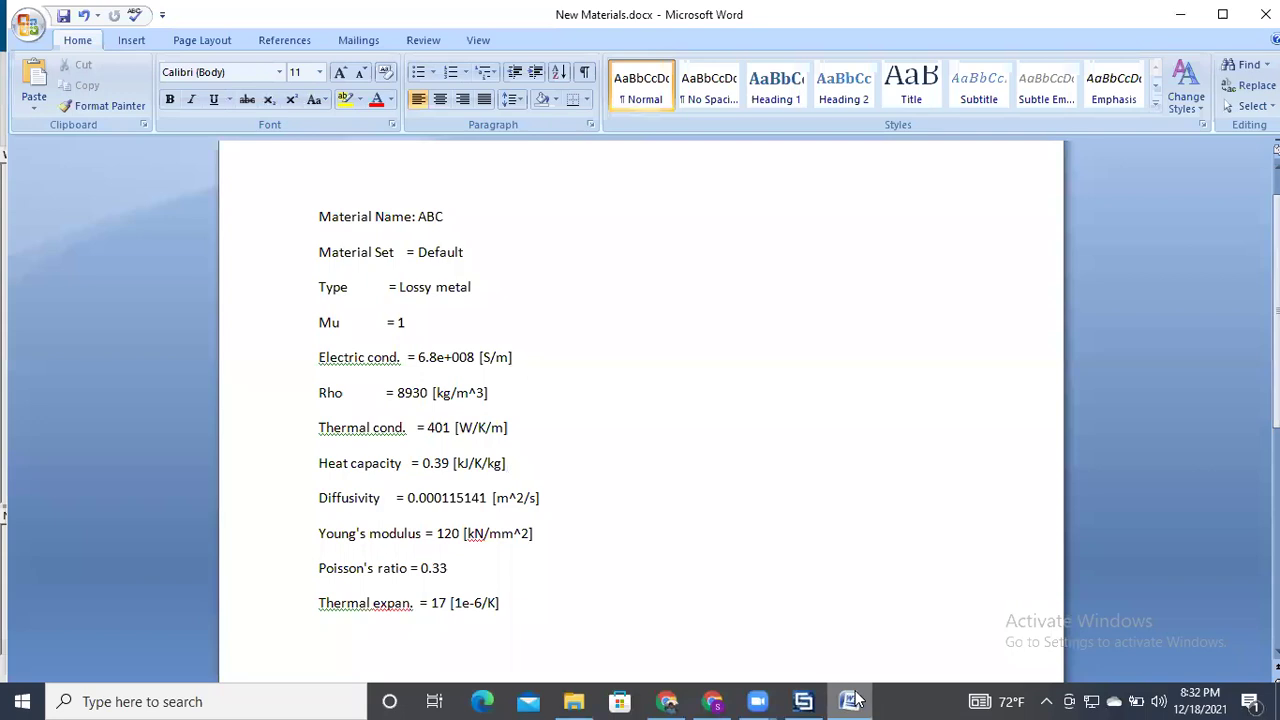
left_click(851, 701)
left_click(132, 301)
type("33")
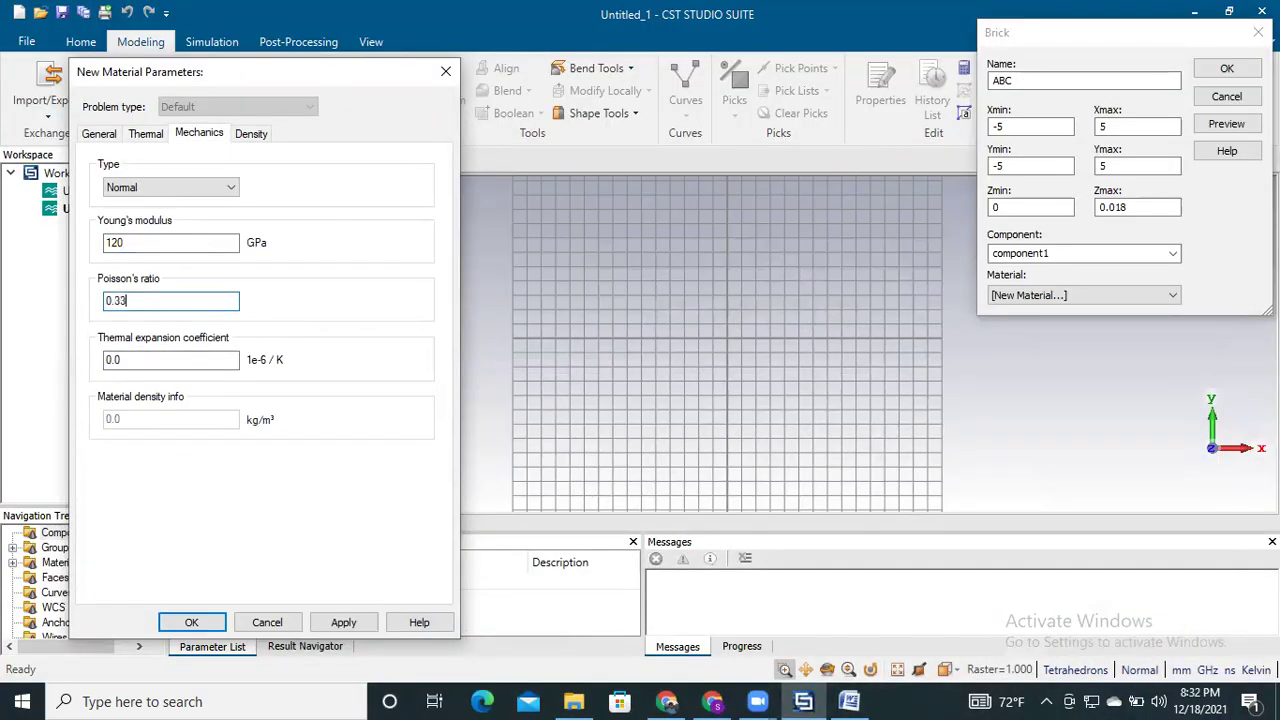
left_click(848, 701)
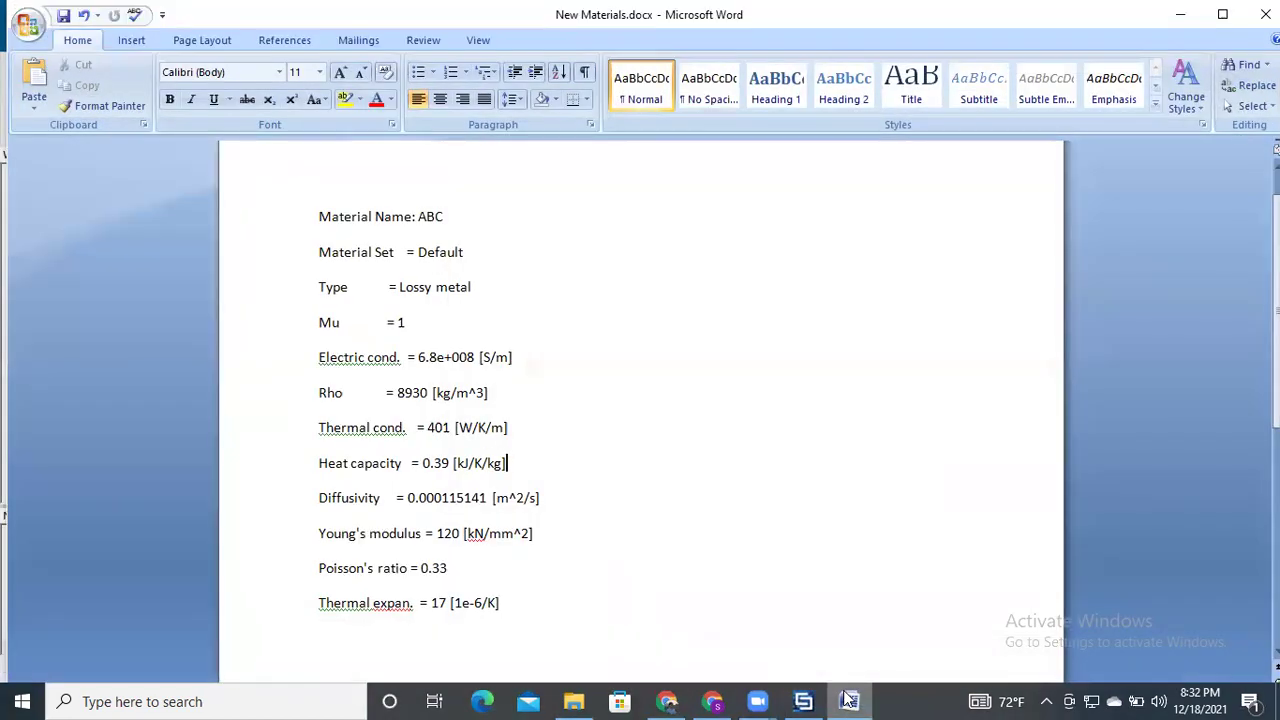
left_click(848, 701)
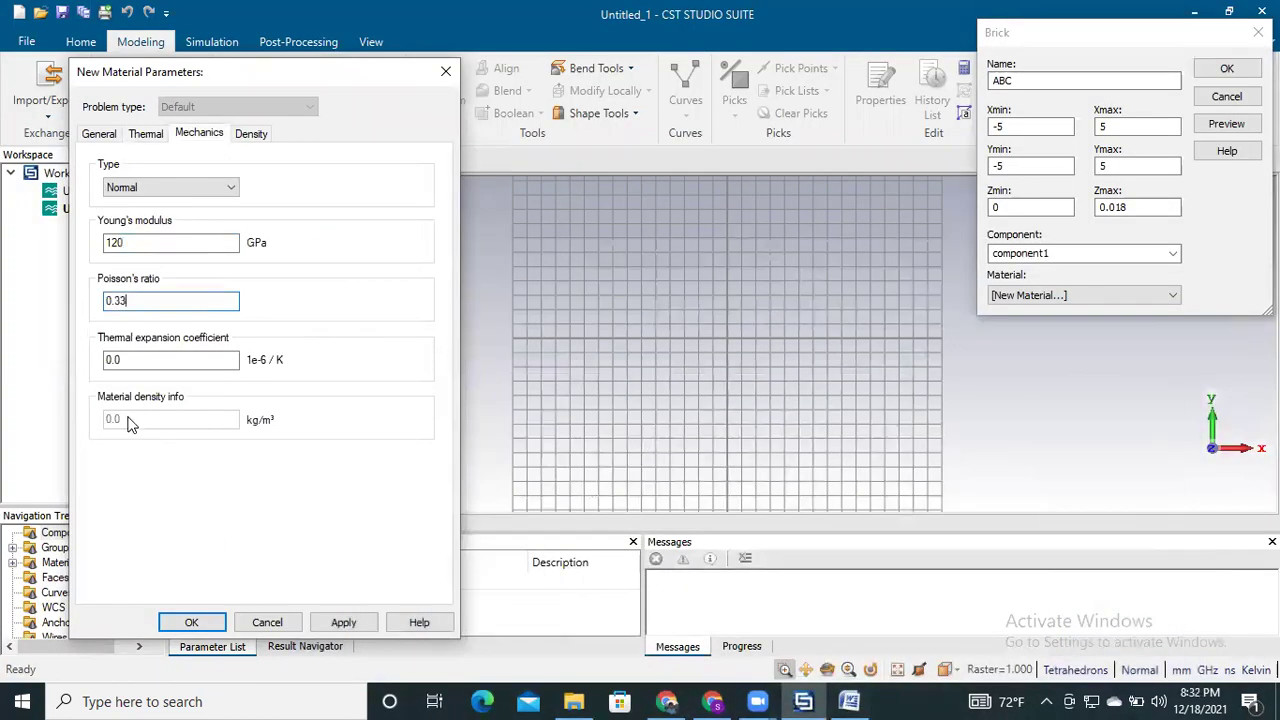
left_click(129, 360)
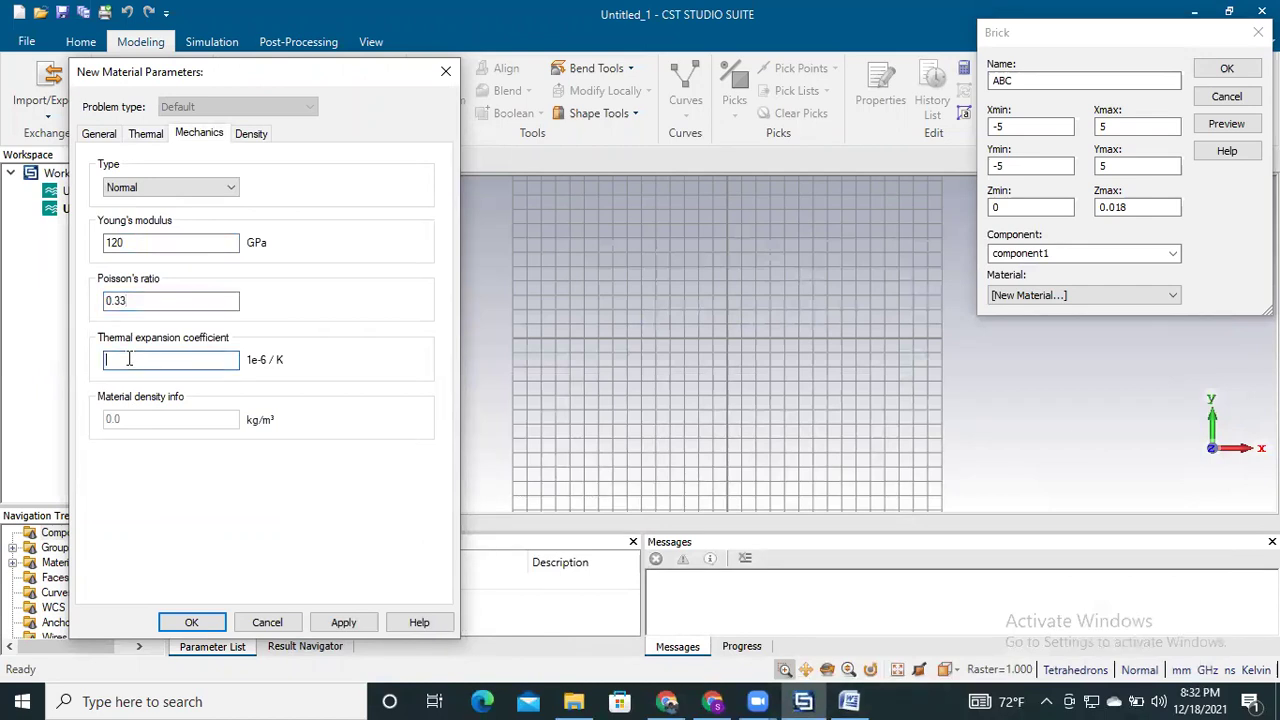
type("17")
left_click(185, 624)
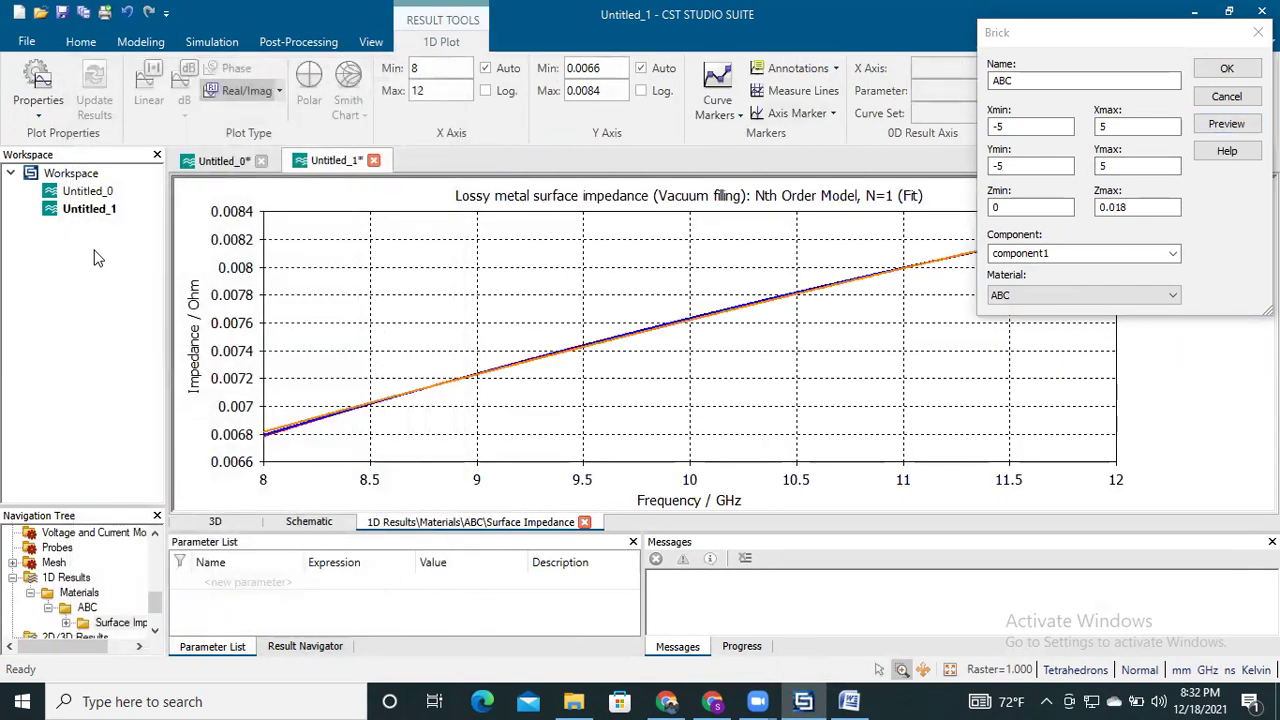
Enlarge the Navigation Tree and select Components to replace the surface impedance plot with the 3D view
left_click(1222, 126)
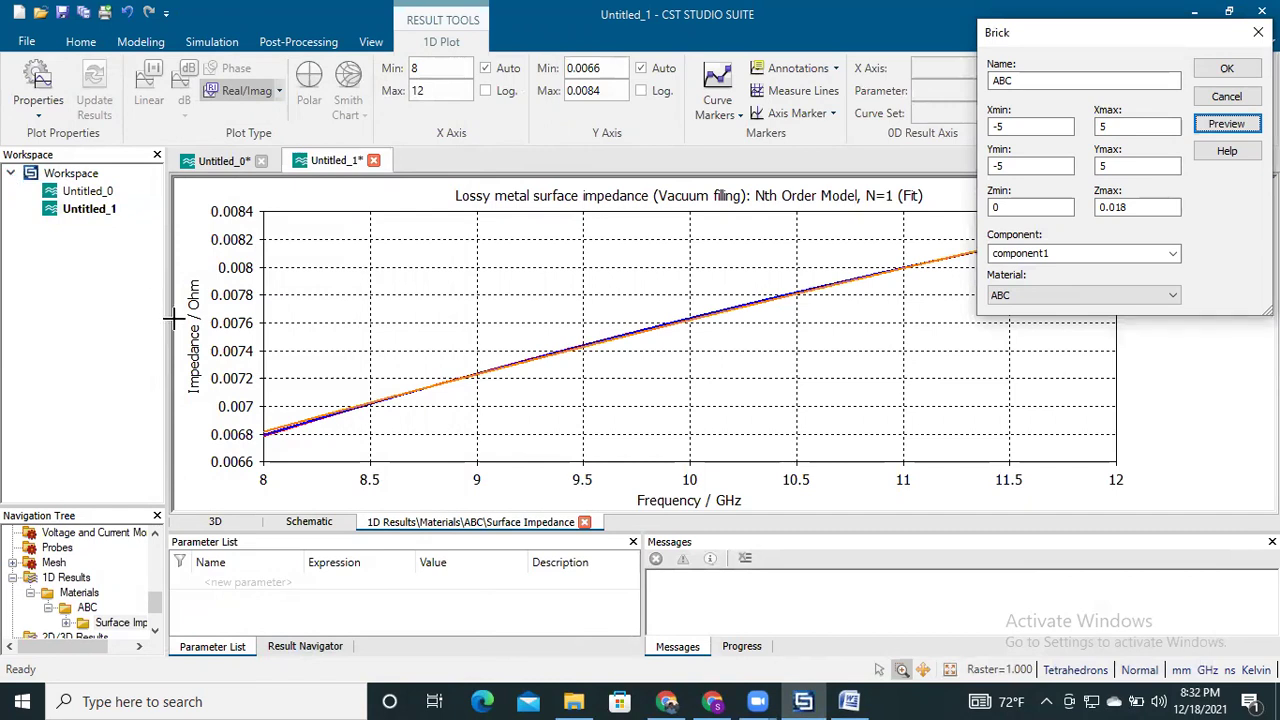
left_click(125, 505)
left_click_drag(125, 505, 105, 232)
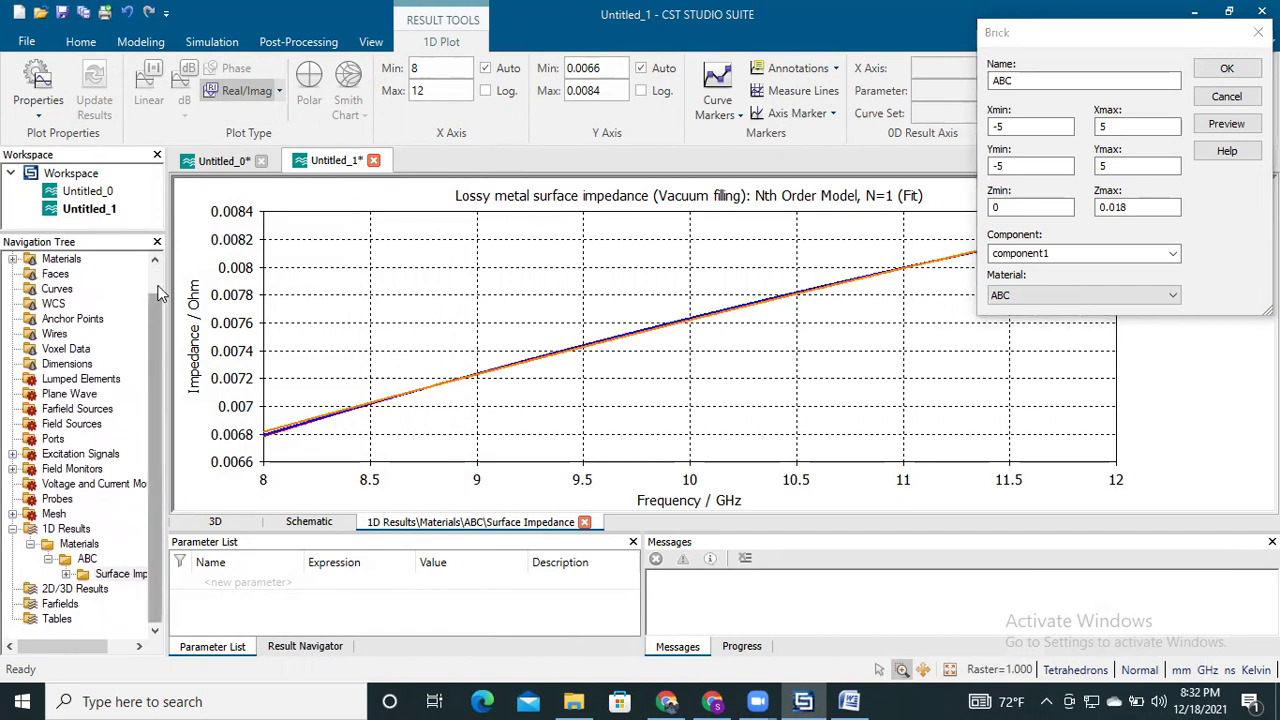
scroll(157, 282, "up", 1)
left_click(80, 260)
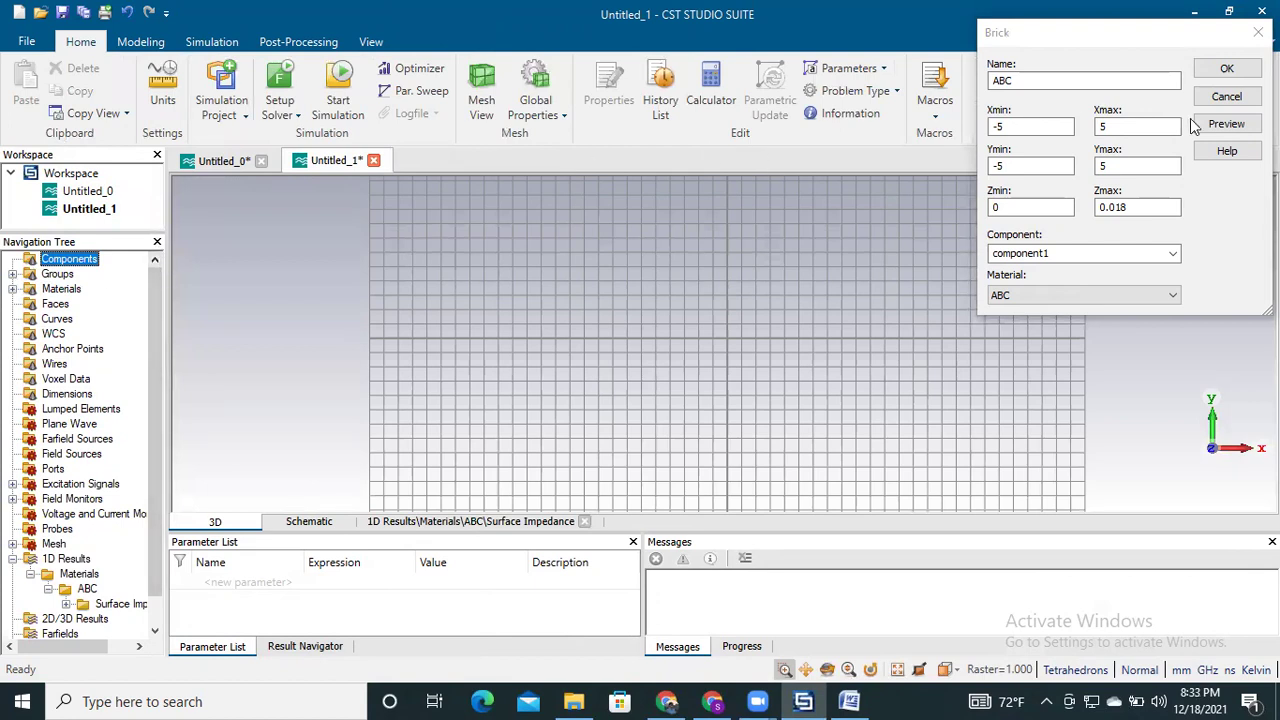
Preview the 10×10 brick outline, then create brick ABC from -5 to 5 in X and Y
left_click(1227, 124)
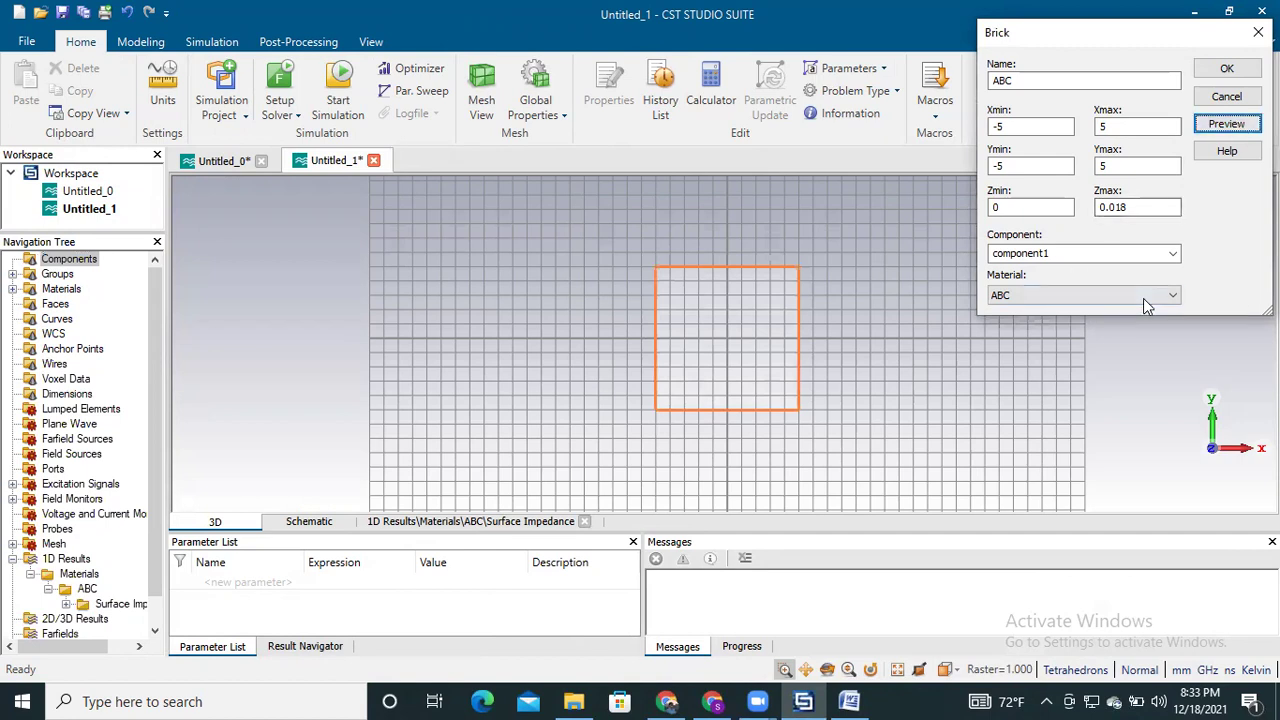
left_click(1227, 70)
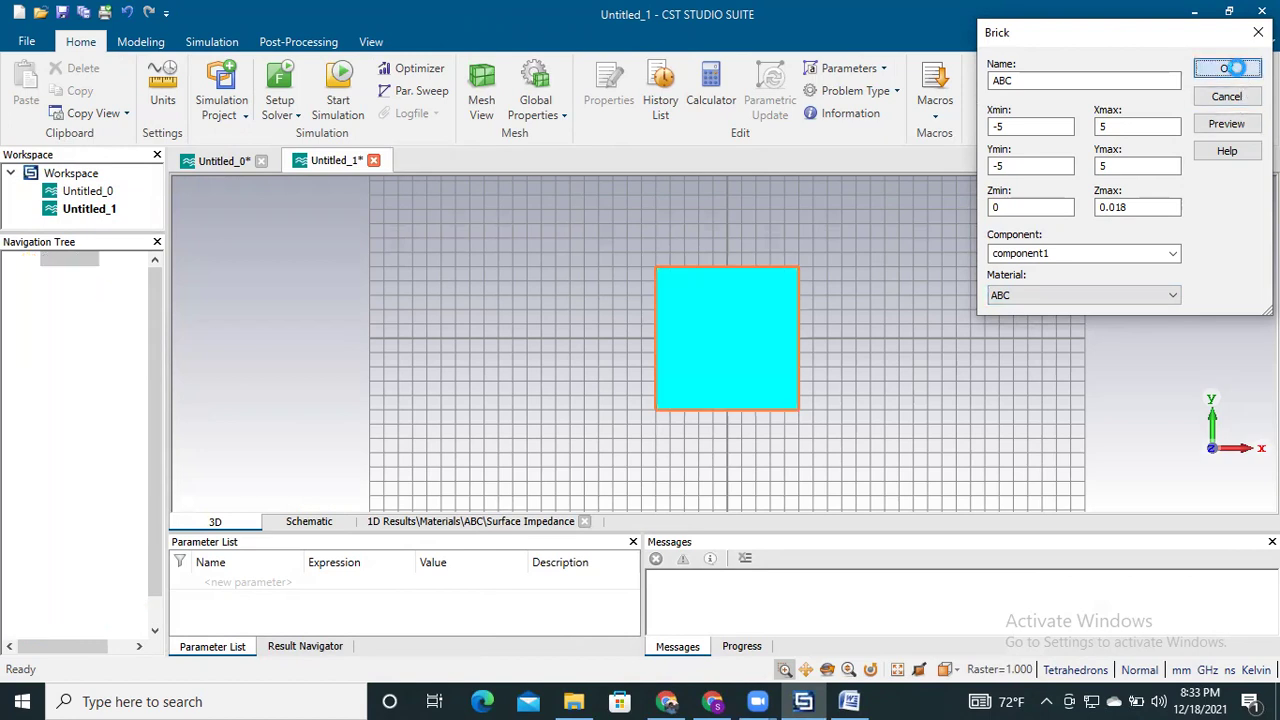